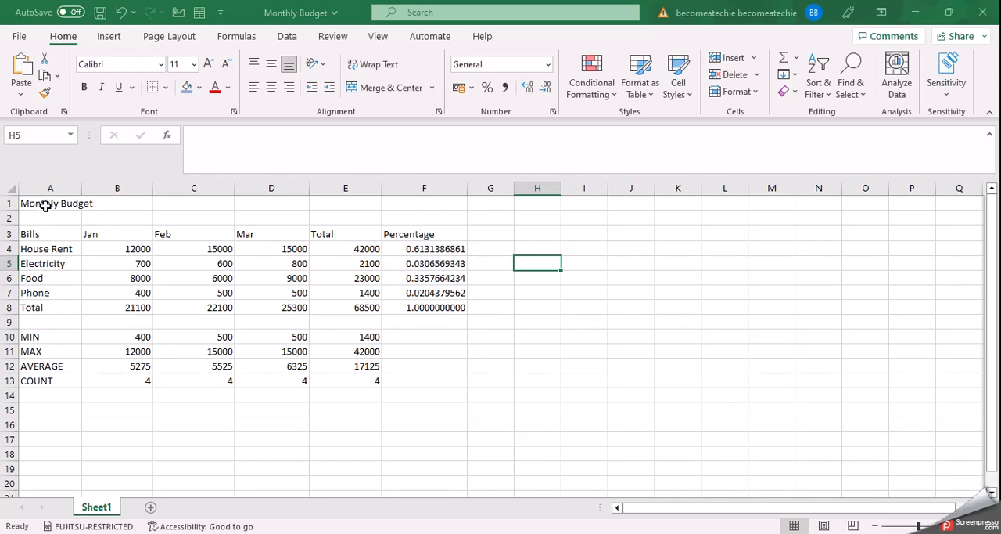
{"action": "left_click", "coordinate": [46, 205]}
{"action": "left_click", "coordinate": [110, 222]}
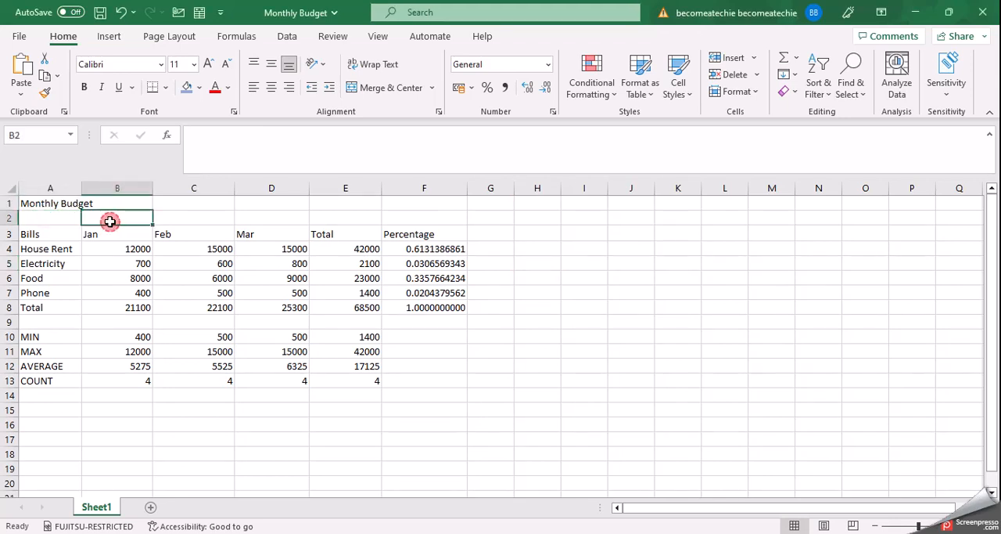
{"action": "left_click", "coordinate": [76, 221]}
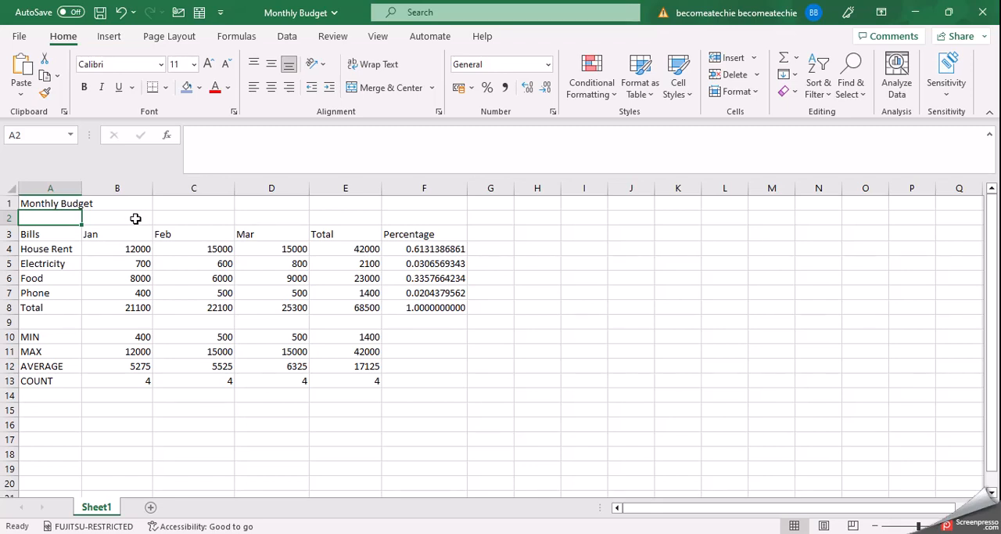
Move the whole monthly budget table in A1:F13 so that it starts at cell H4
{"action": "left_click", "coordinate": [37, 199]}
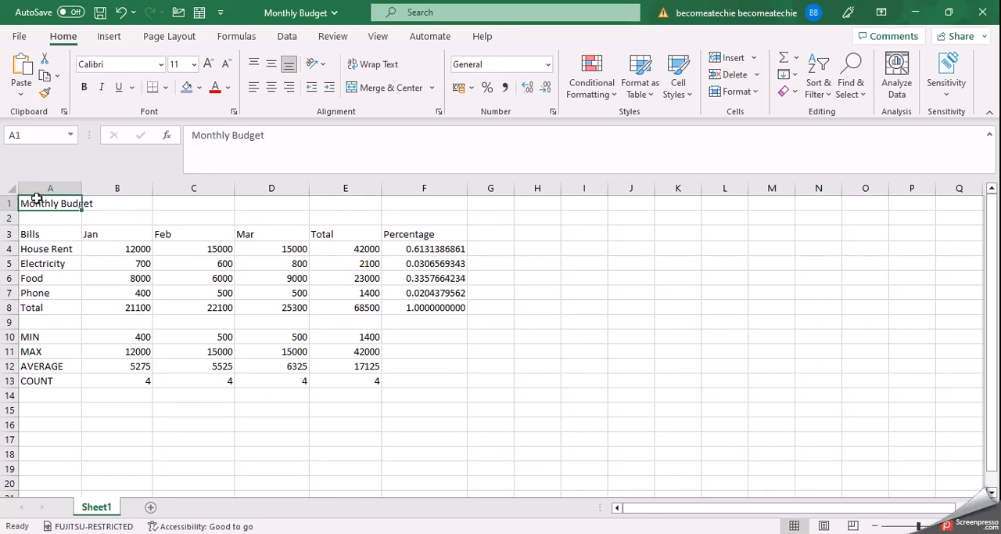
{"action": "left_click_drag", "start_coordinate": [36, 200], "coordinate": [446, 384]}
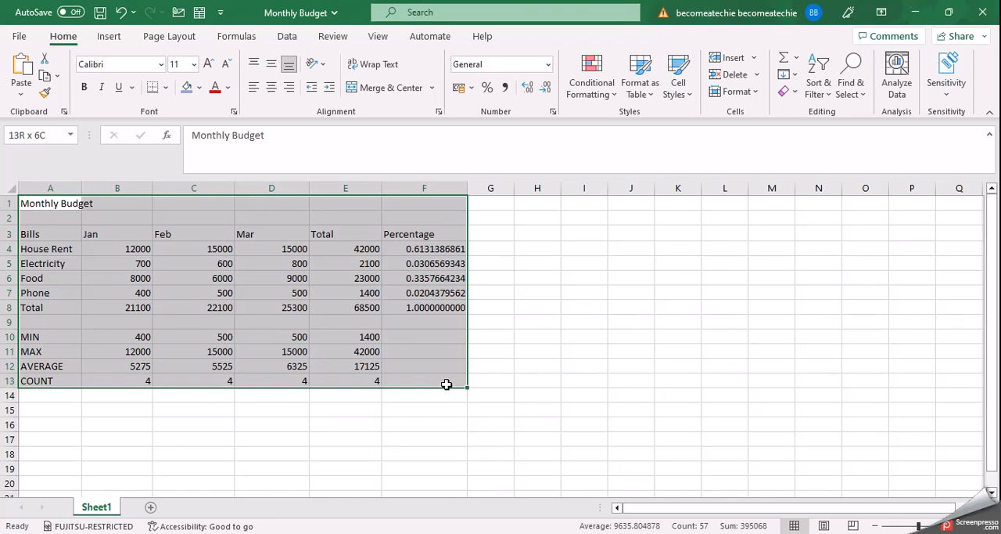
{"action": "left_click_drag", "start_coordinate": [446, 384], "coordinate": [446, 384]}
{"action": "key", "text": "ctrl+c"}
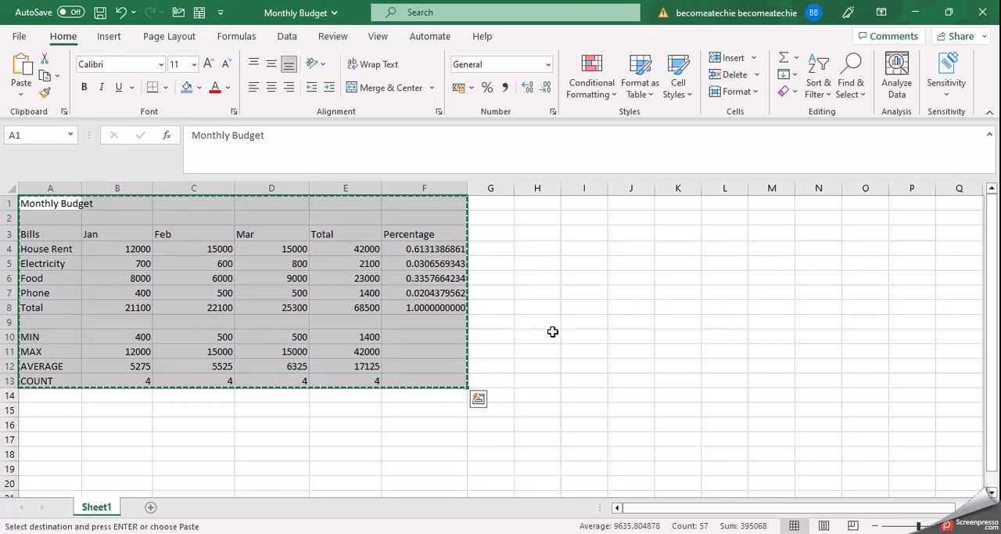
{"action": "left_click", "coordinate": [551, 249]}
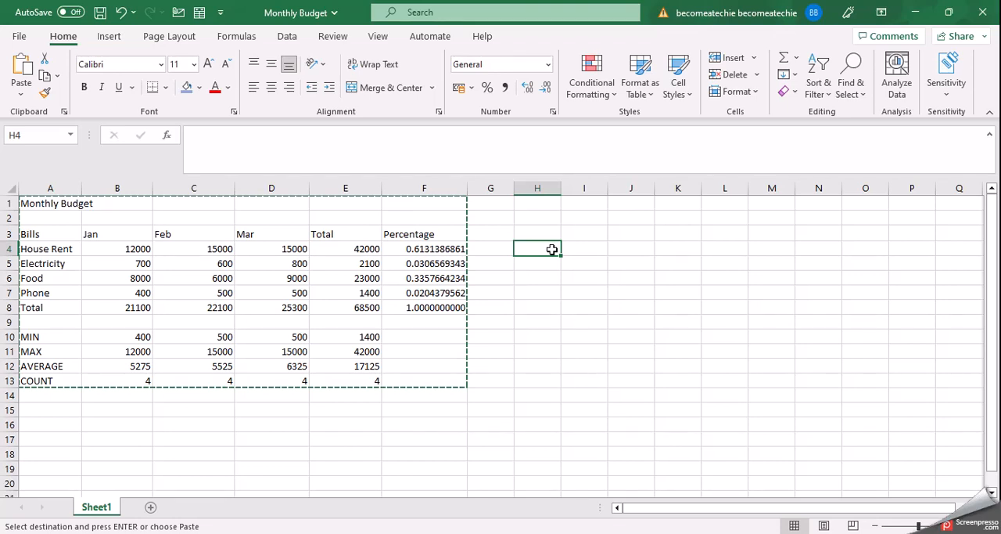
{"action": "key", "text": "ctrl+v"}
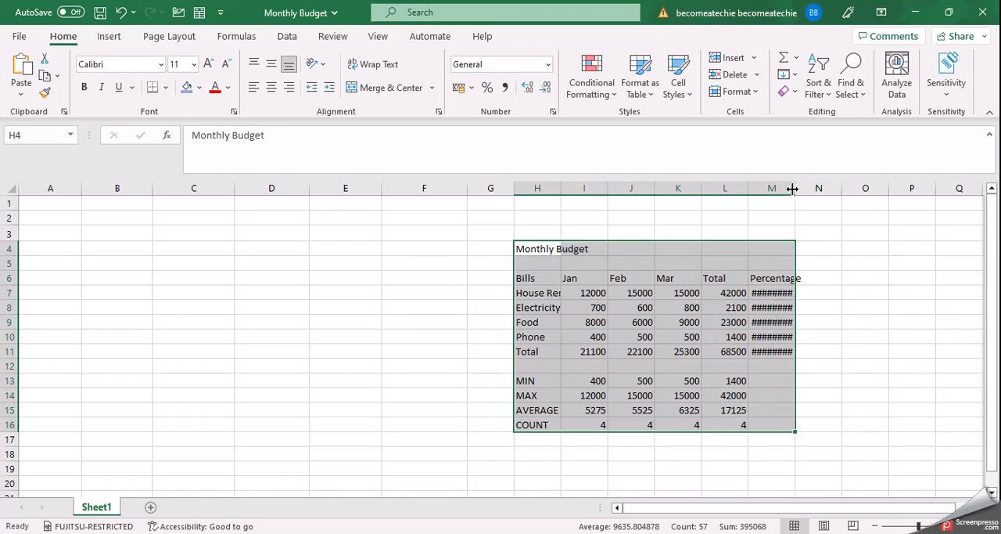
Widen column M until the percentage values of the moved table fit
{"action": "left_click", "coordinate": [785, 189]}
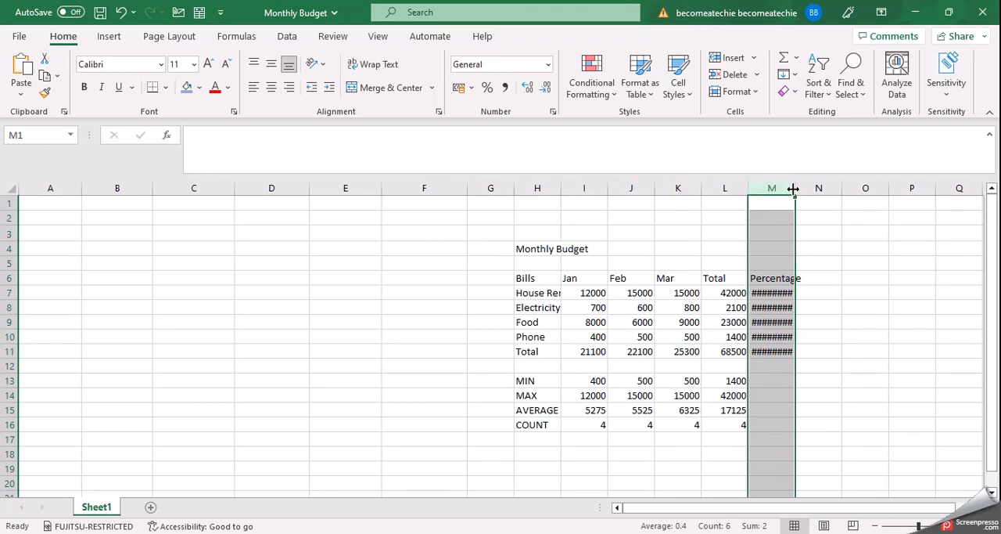
{"action": "left_click_drag", "start_coordinate": [794, 188], "coordinate": [831, 189]}
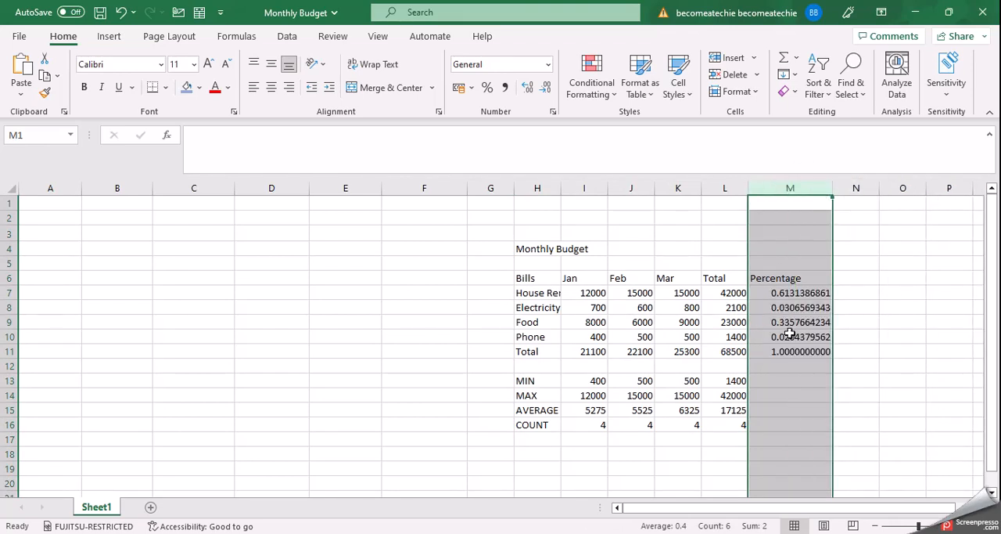
{"action": "left_click", "coordinate": [780, 367]}
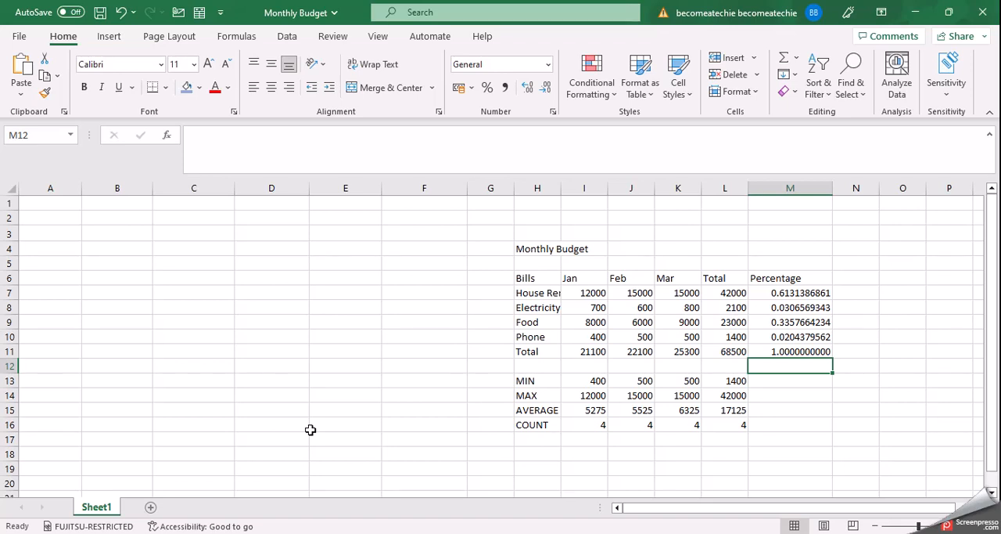
Add a second worksheet, and copy the monthly budget table in H4:M16 of Sheet1
{"action": "left_click", "coordinate": [151, 510]}
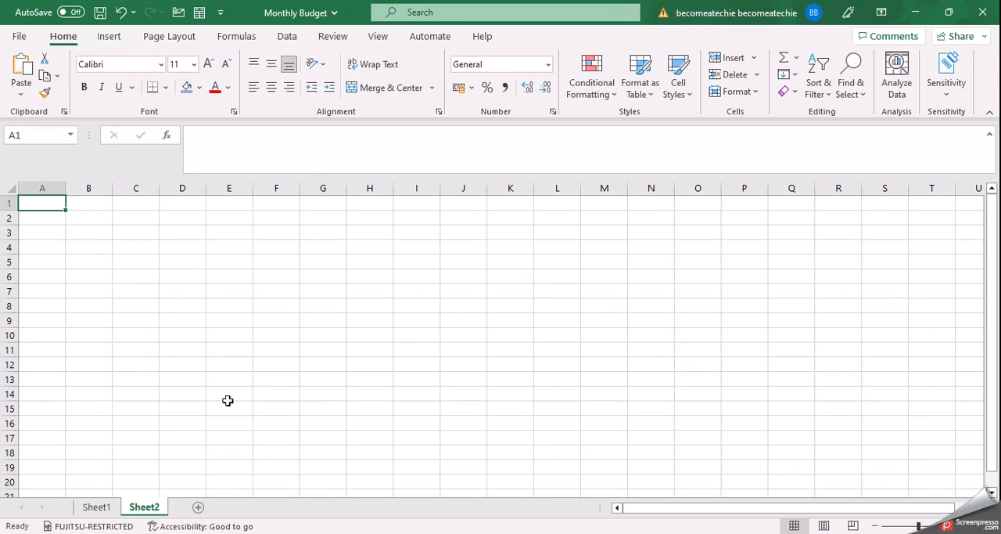
{"action": "left_click", "coordinate": [105, 250]}
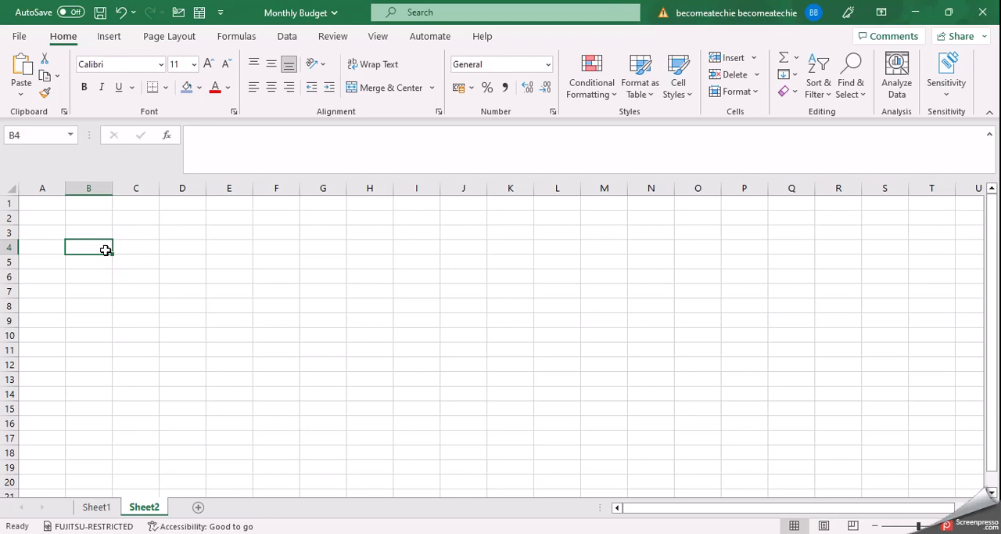
{"action": "left_click", "coordinate": [96, 507]}
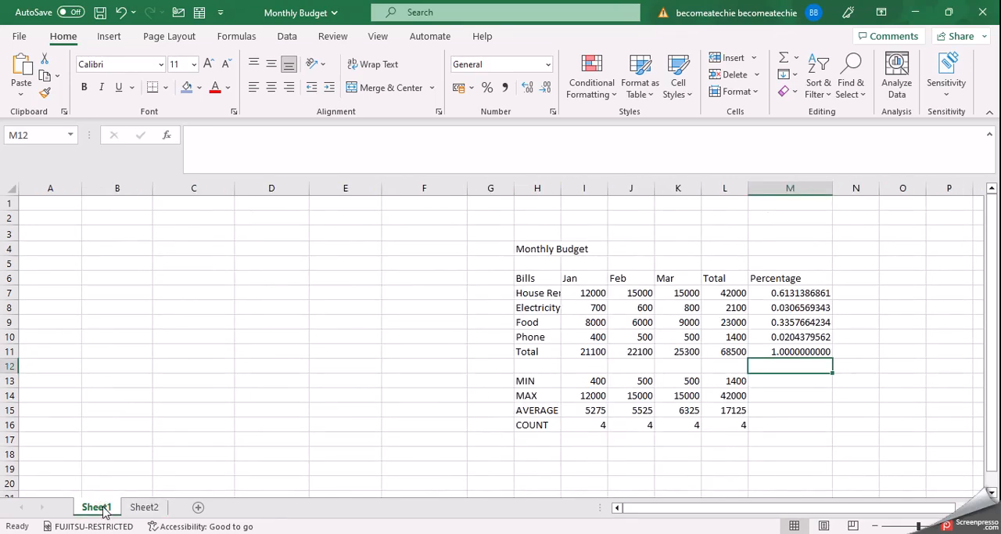
{"action": "left_click_drag", "start_coordinate": [525, 243], "coordinate": [798, 421]}
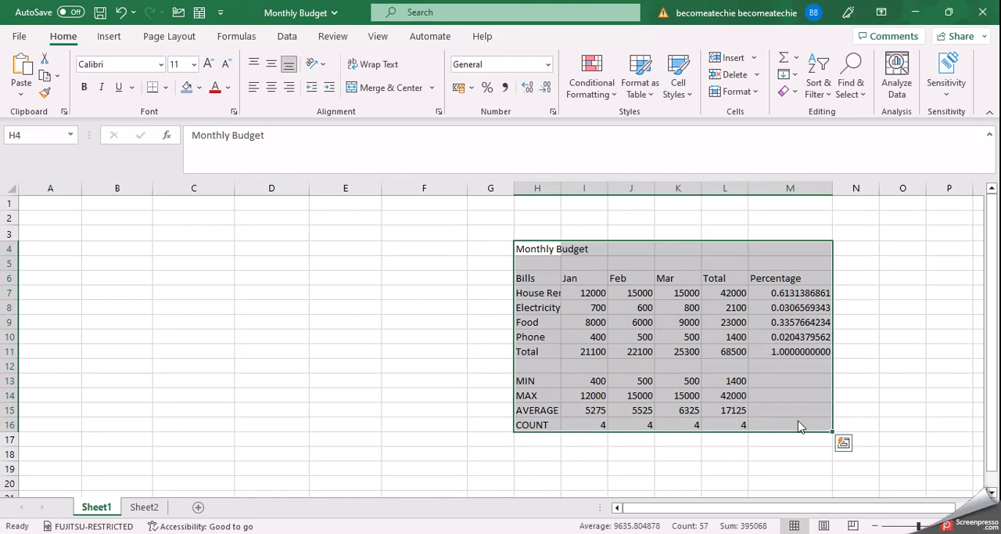
{"action": "key", "text": "ctrl+c"}
Paste the copied table into Sheet2 at cell B4 and widen column G to fit the percentages
{"action": "left_click", "coordinate": [145, 507]}
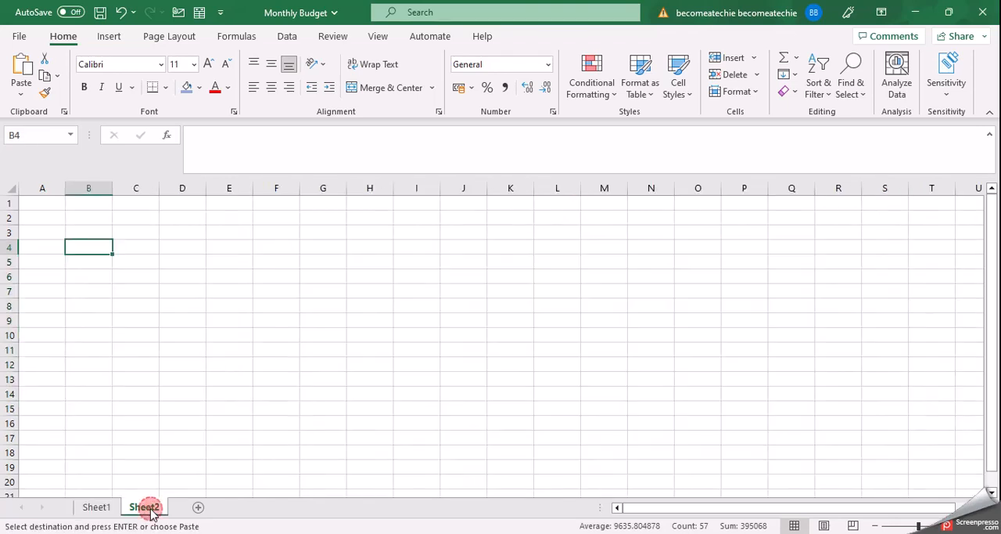
{"action": "left_click", "coordinate": [84, 249]}
{"action": "key", "text": "ctrl+v"}
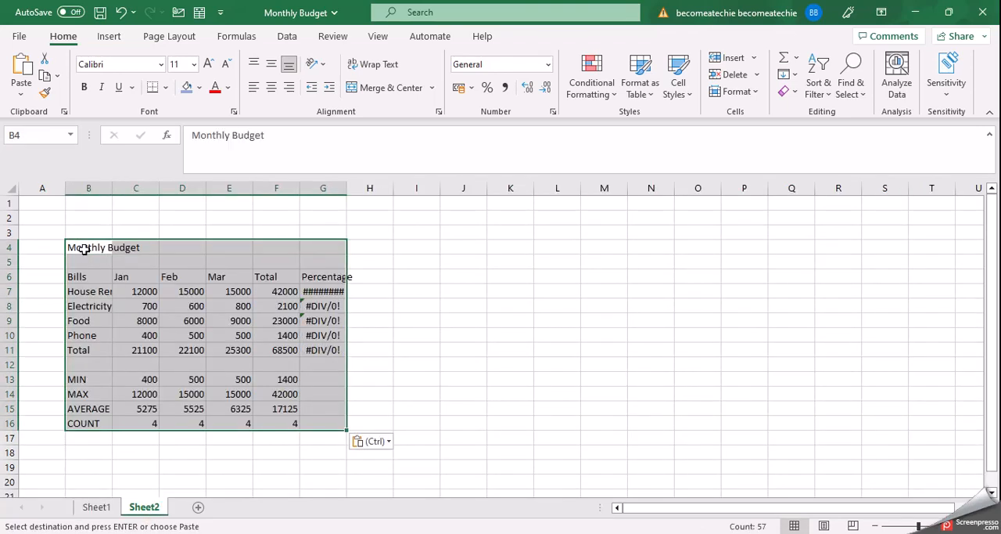
{"action": "left_click", "coordinate": [406, 292]}
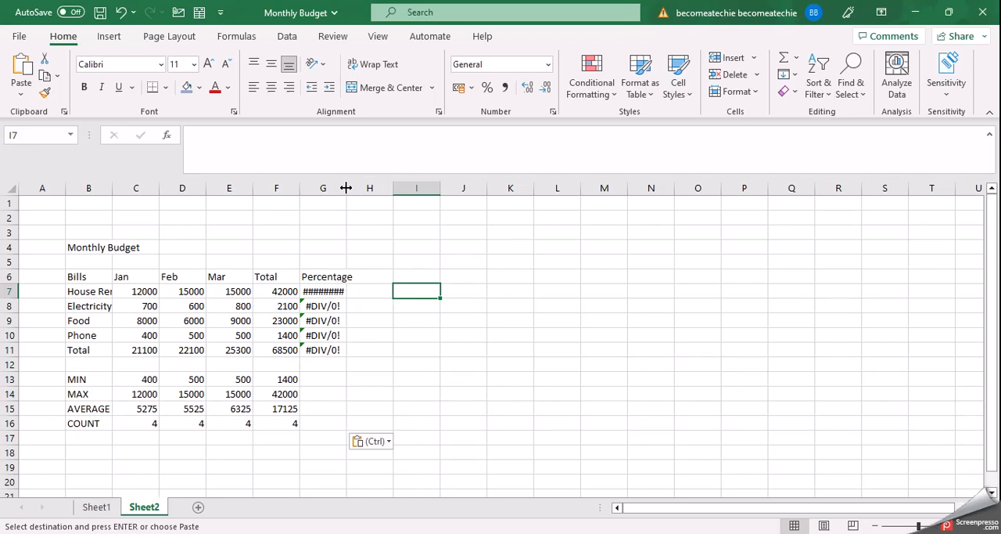
{"action": "left_click_drag", "start_coordinate": [350, 176], "coordinate": [380, 191]}
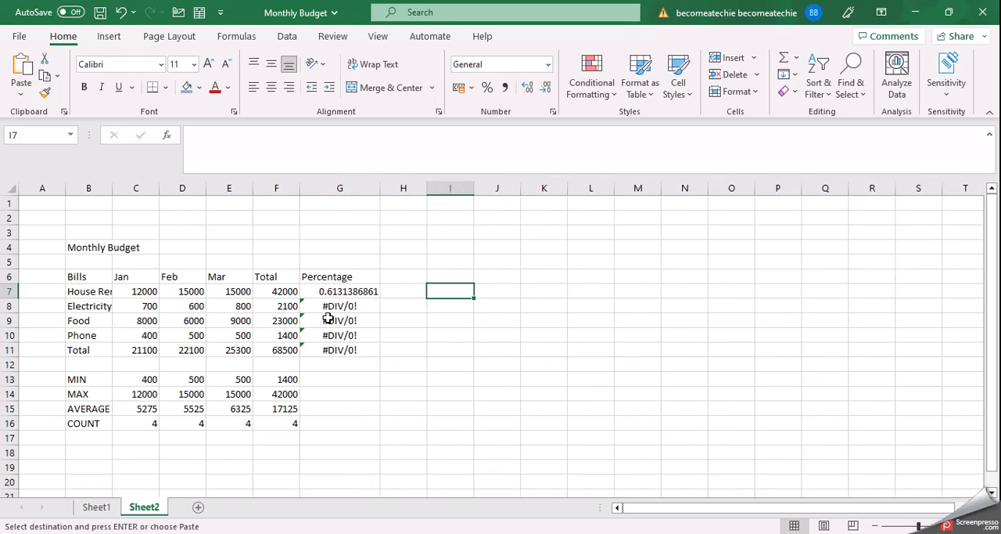
Ignore the divide-by-zero error in cell G8 and widen column B to fit the bill names
{"action": "left_click", "coordinate": [356, 306]}
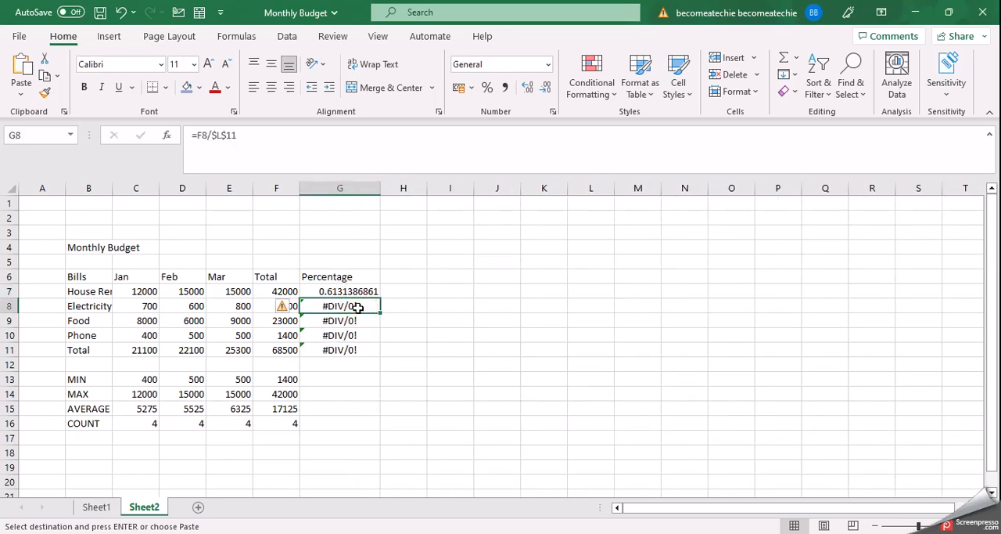
{"action": "left_click", "coordinate": [283, 307]}
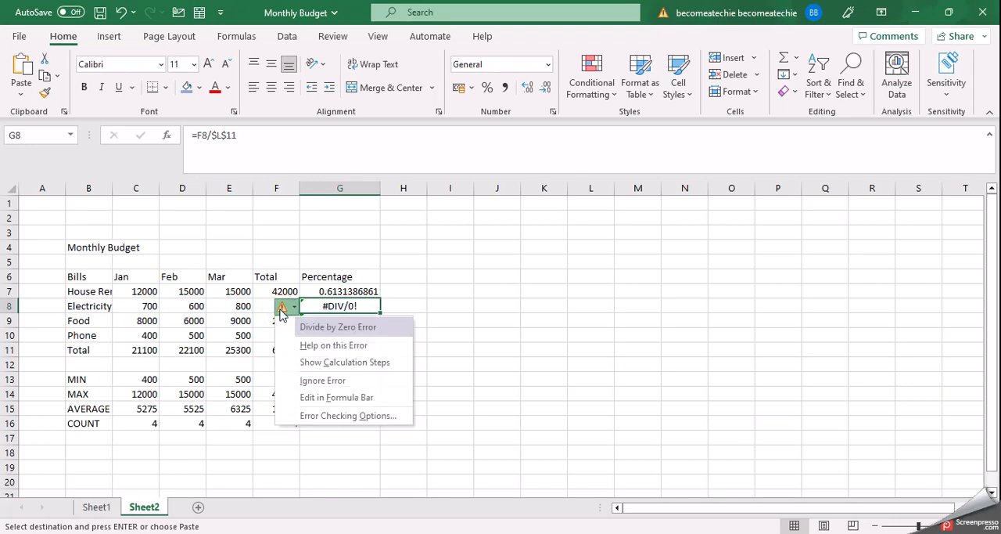
{"action": "left_click", "coordinate": [313, 380]}
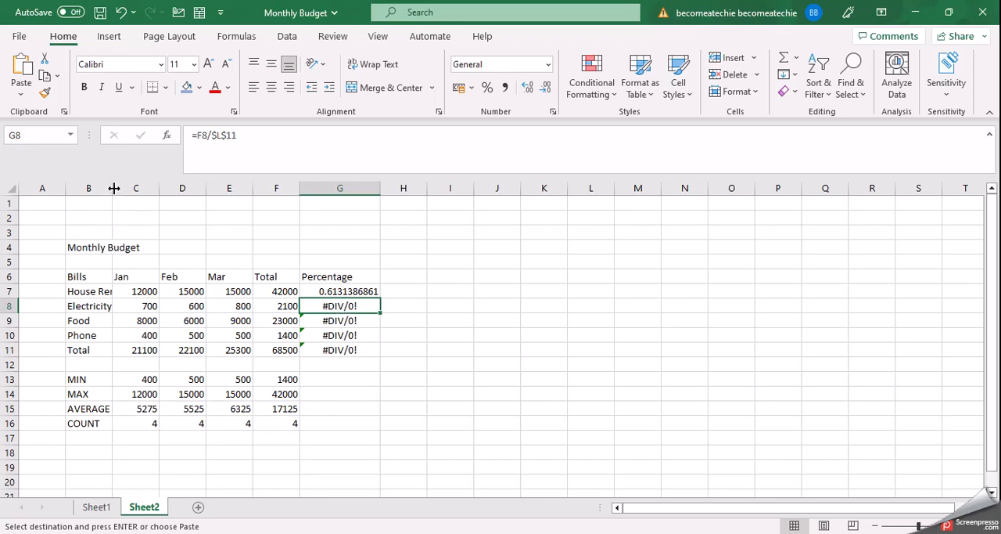
{"action": "left_click_drag", "start_coordinate": [114, 188], "coordinate": [145, 189]}
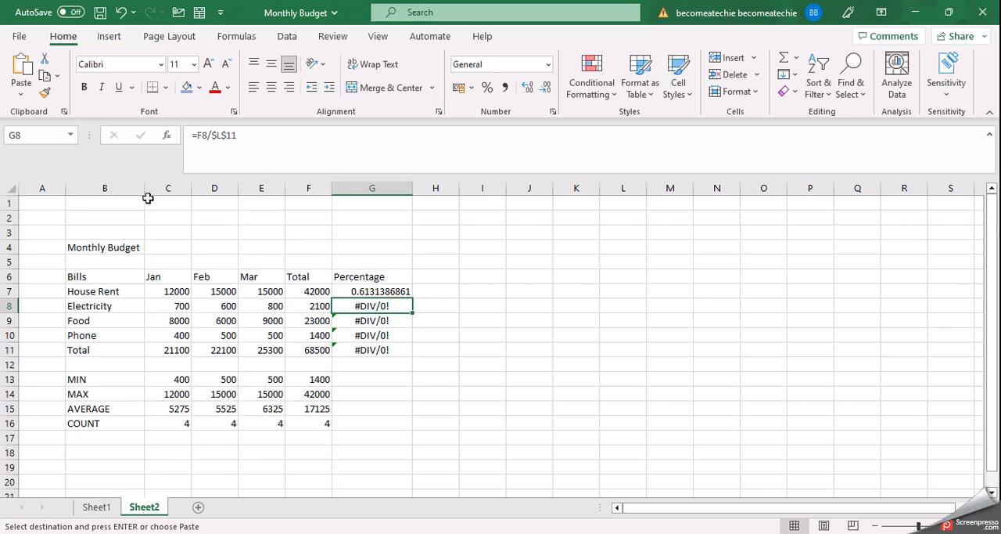
{"action": "left_click", "coordinate": [355, 378]}
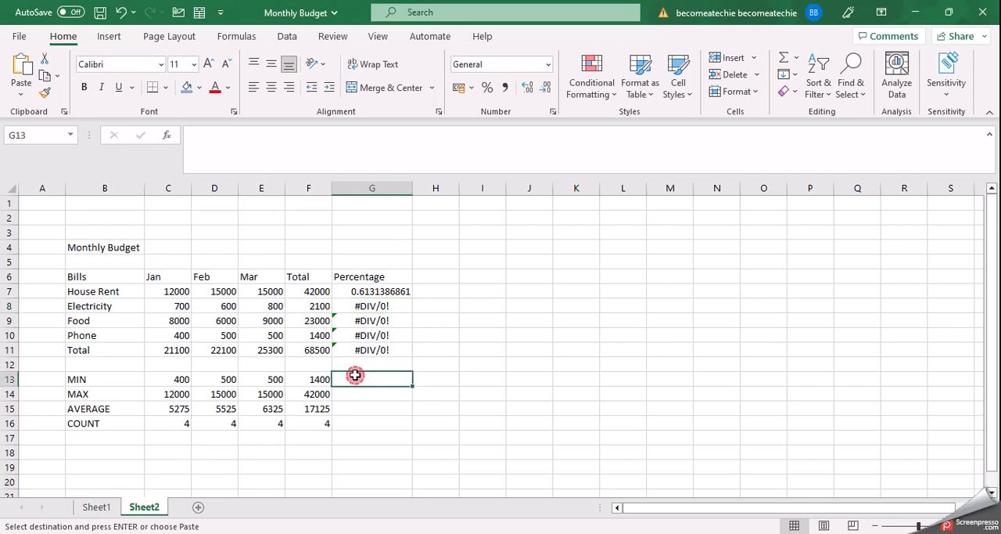
Inspect the percentage formulas and error options in G8 and G10 on Sheet2, and compare with the original table on Sheet1
{"action": "left_click", "coordinate": [369, 305]}
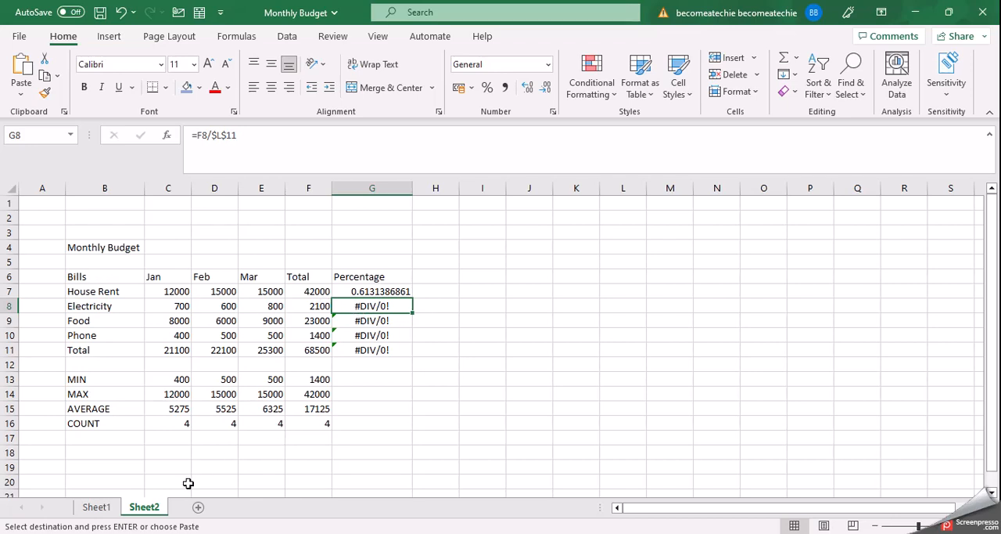
{"action": "left_click", "coordinate": [154, 506]}
{"action": "left_click", "coordinate": [360, 339]}
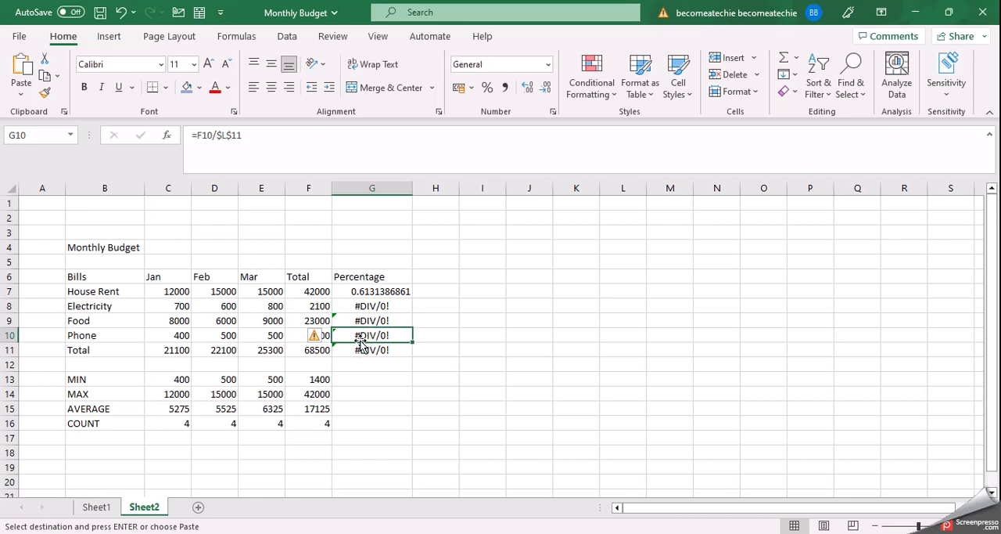
{"action": "left_click", "coordinate": [317, 338]}
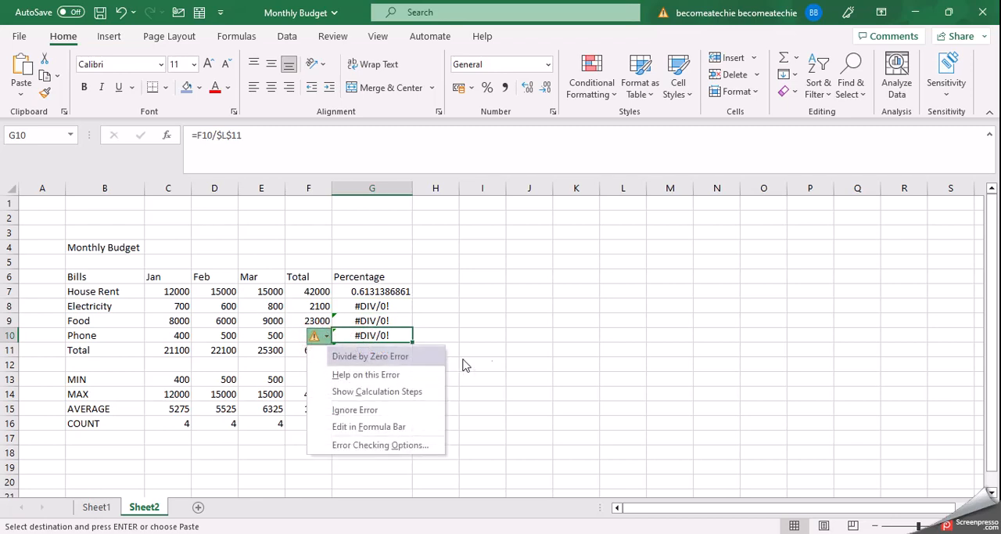
{"action": "left_click", "coordinate": [493, 353]}
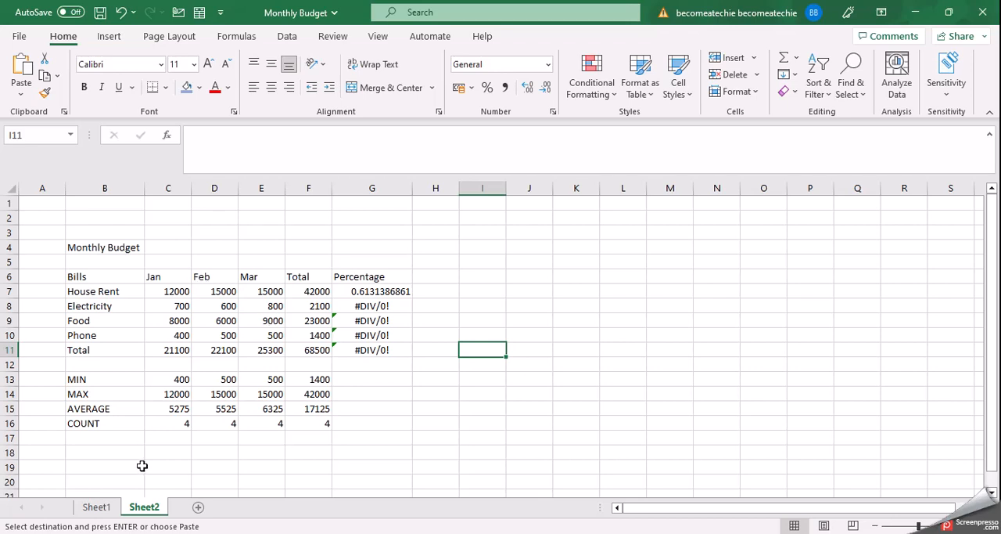
{"action": "left_click", "coordinate": [97, 507]}
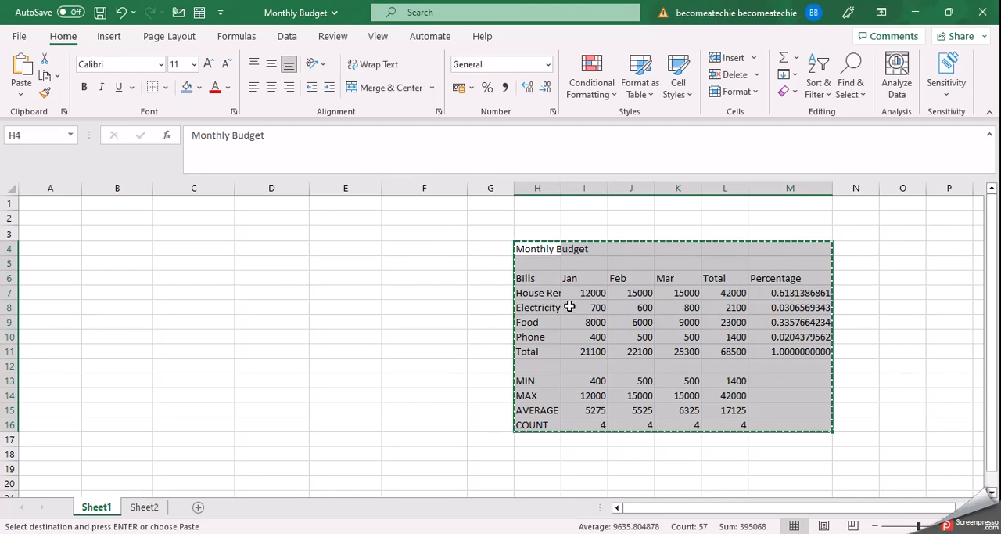
{"action": "left_click", "coordinate": [151, 508]}
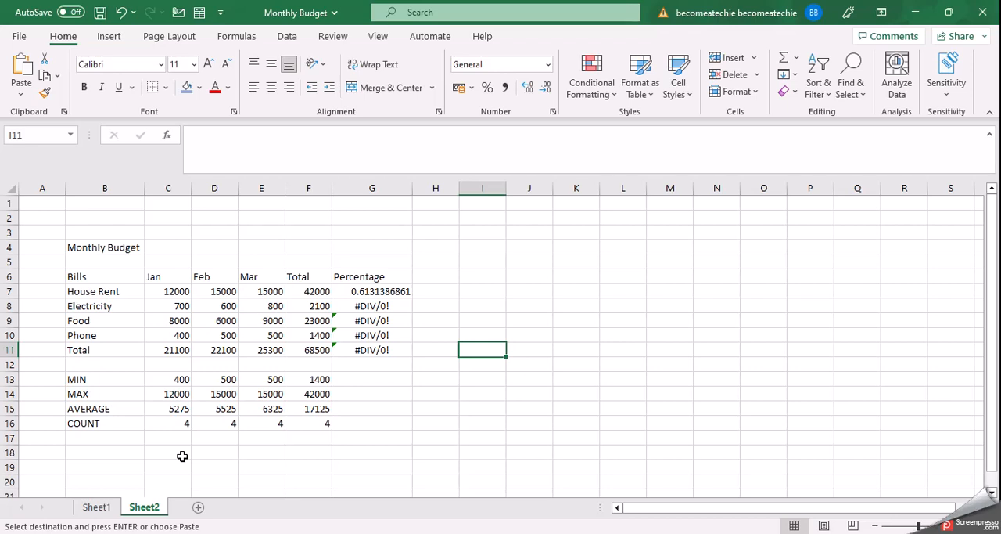
Move the monthly budget table in H4:M16 of Sheet1 back so that it starts at cell A1
{"action": "left_click", "coordinate": [101, 507]}
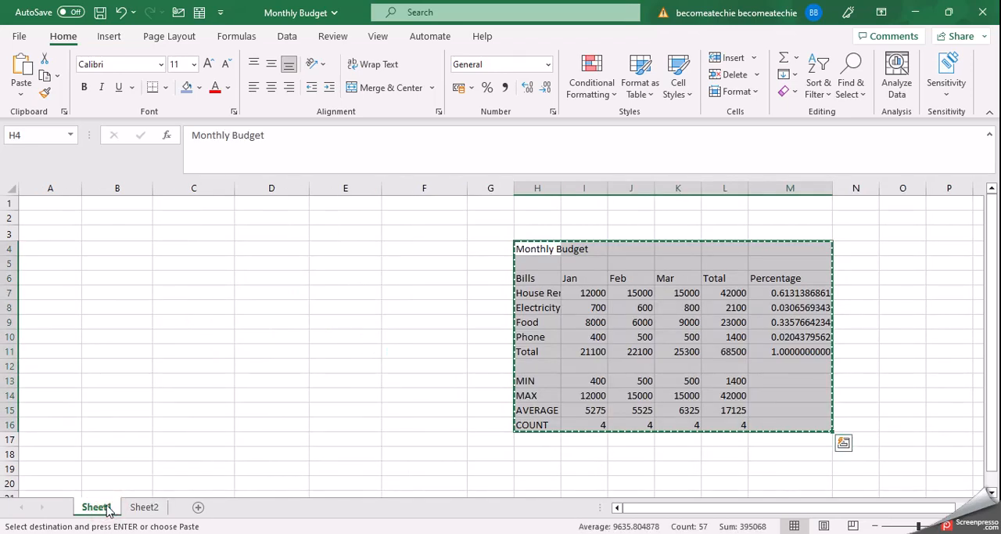
{"action": "left_click", "coordinate": [505, 263]}
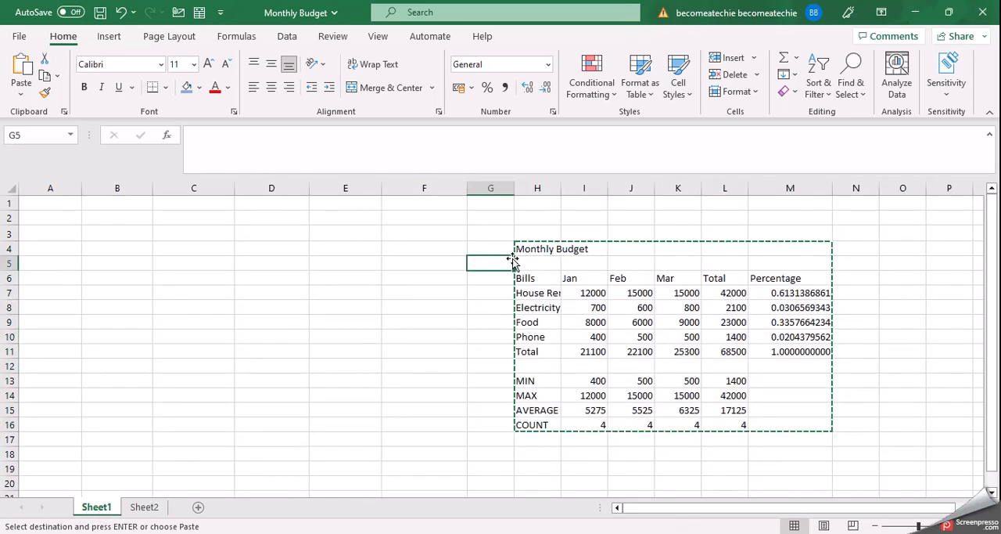
{"action": "left_click_drag", "start_coordinate": [519, 248], "coordinate": [812, 421]}
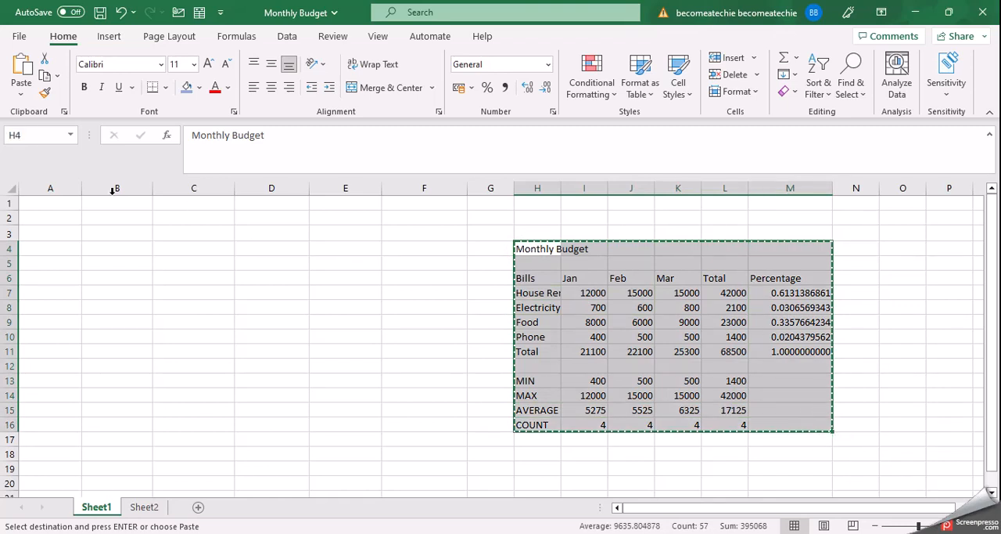
{"action": "left_click", "coordinate": [49, 205]}
{"action": "key", "text": "ctrl+v"}
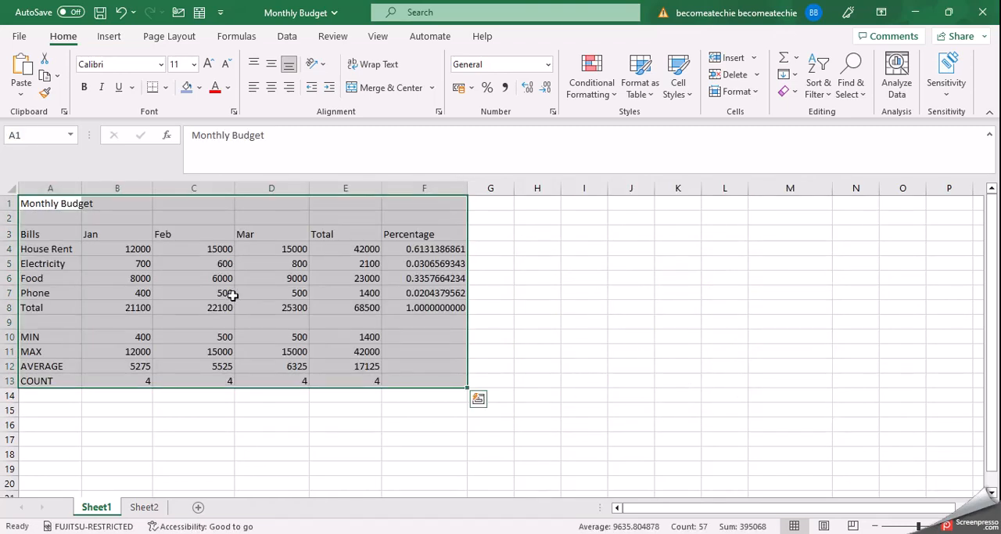
{"action": "left_click", "coordinate": [535, 361]}
{"action": "left_click", "coordinate": [356, 436]}
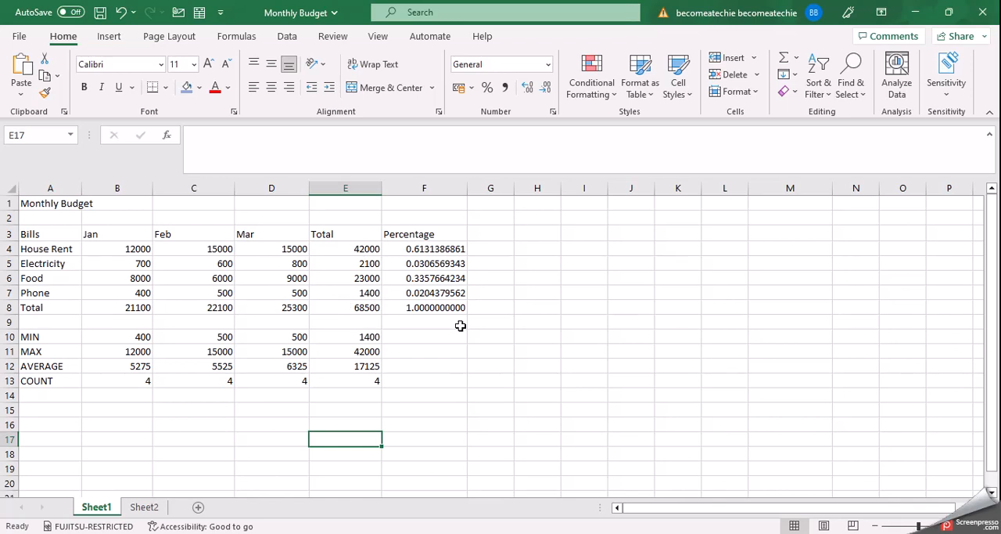
Insert a new sheet row above the Electricity row on Sheet1
{"action": "left_click", "coordinate": [33, 264]}
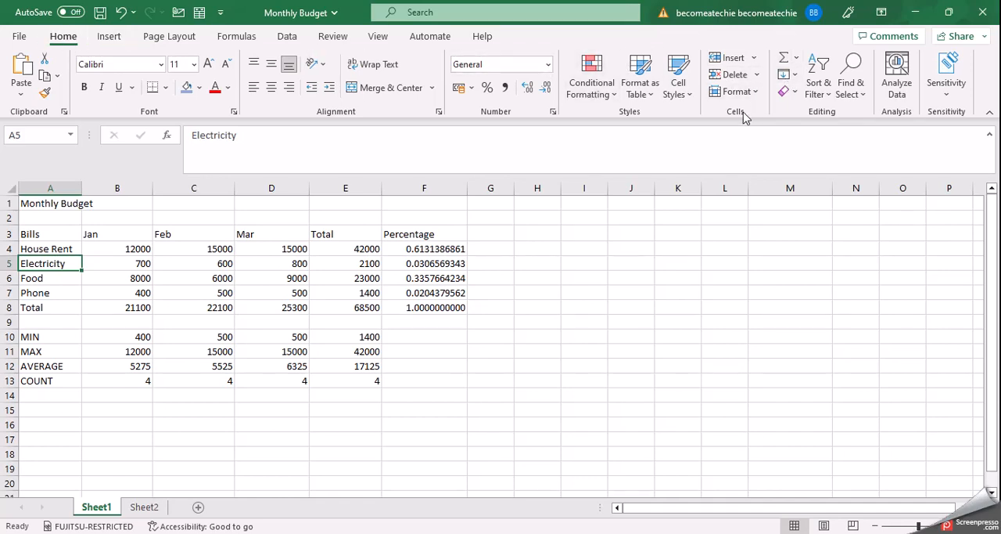
{"action": "left_click", "coordinate": [754, 61]}
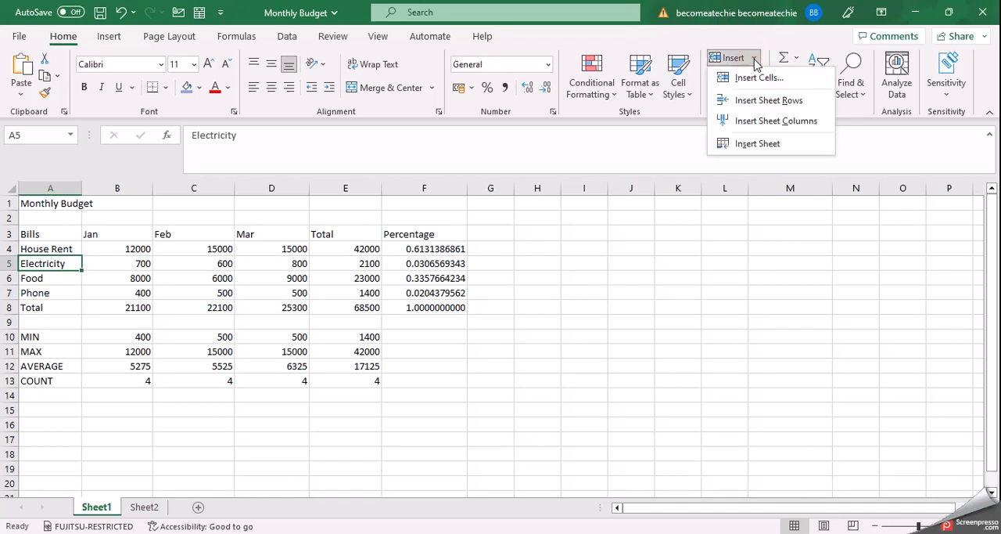
{"action": "left_click", "coordinate": [782, 102]}
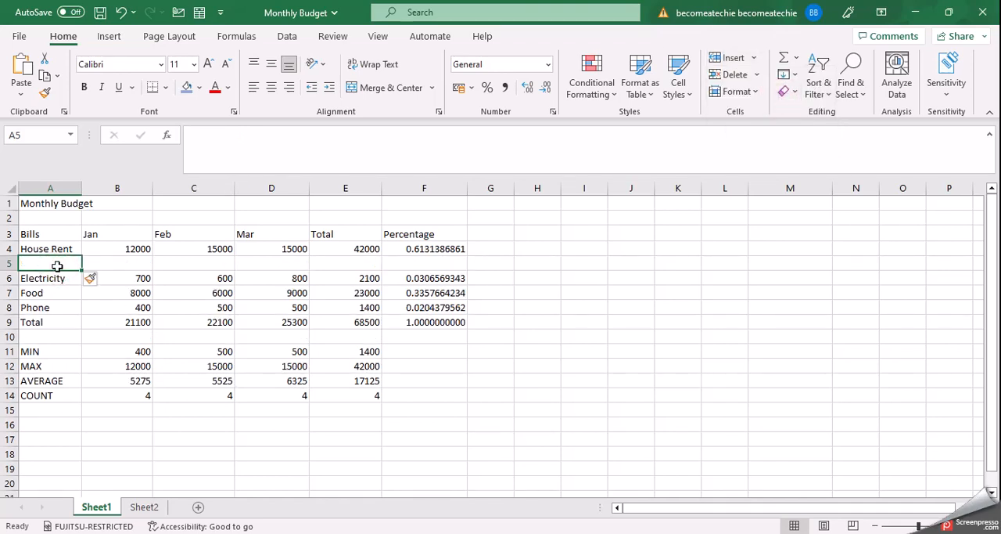
Add a Clothes bill in the new row 5 with a Jan amount of 3000
{"action": "type", "text": "Clothes"}
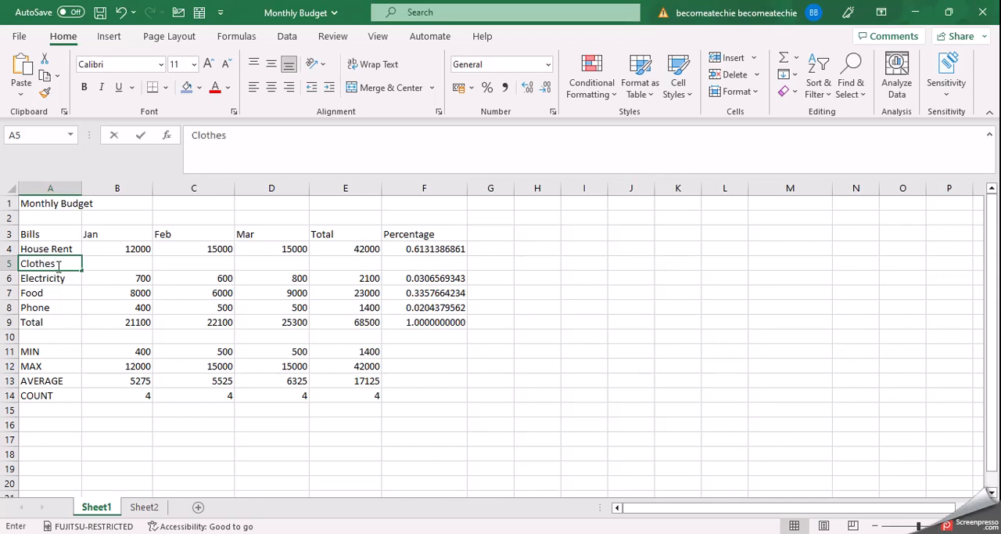
{"action": "left_click", "coordinate": [118, 264]}
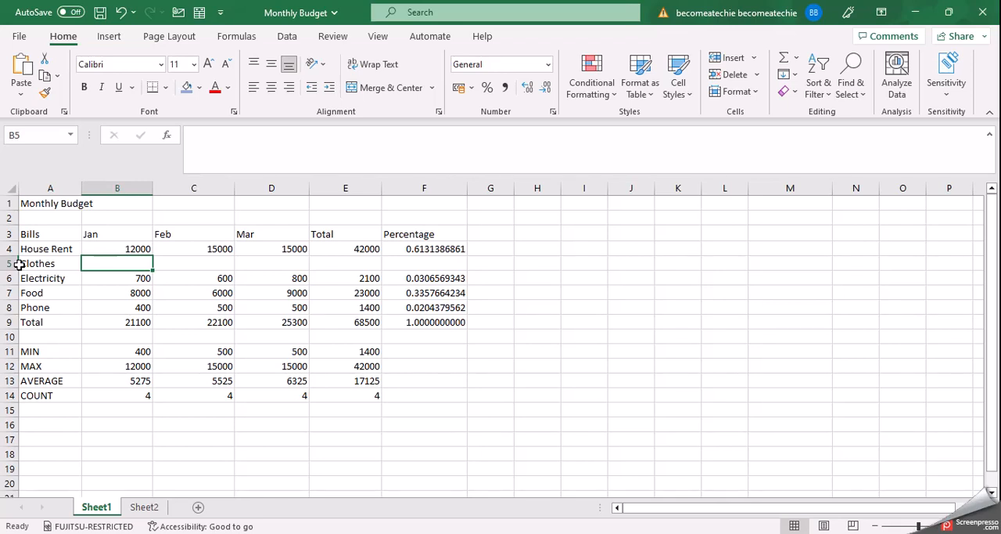
{"action": "left_click", "coordinate": [124, 261]}
{"action": "type", "text": "3000"}
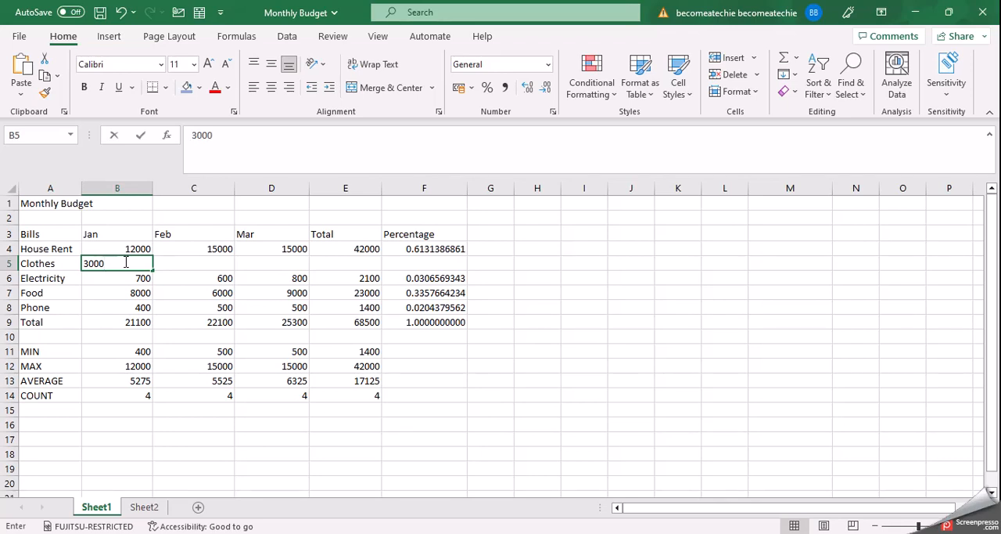
{"action": "key", "text": "Return"}
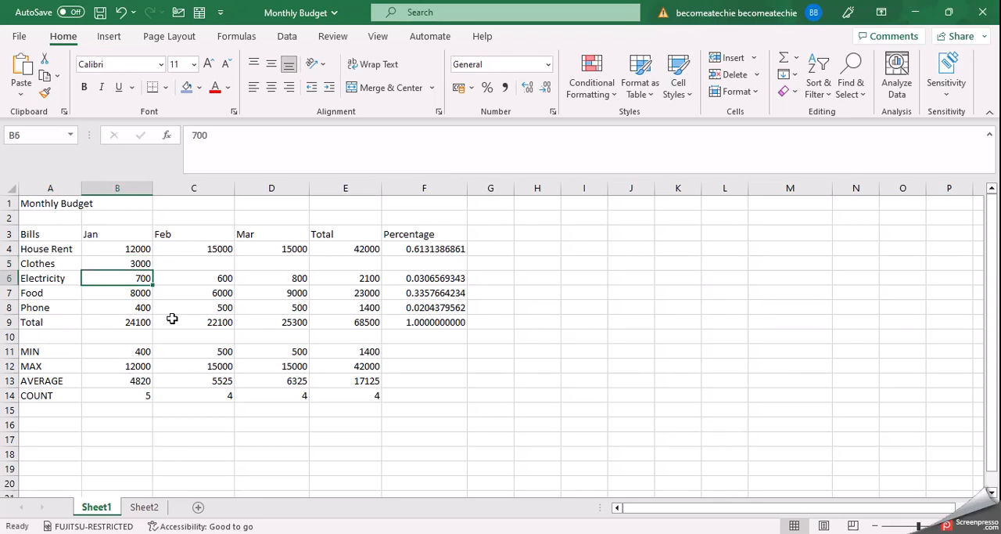
Check whether the SUM formula for the Jan total in B9 includes the new Clothes amount in B5
{"action": "left_click", "coordinate": [118, 322]}
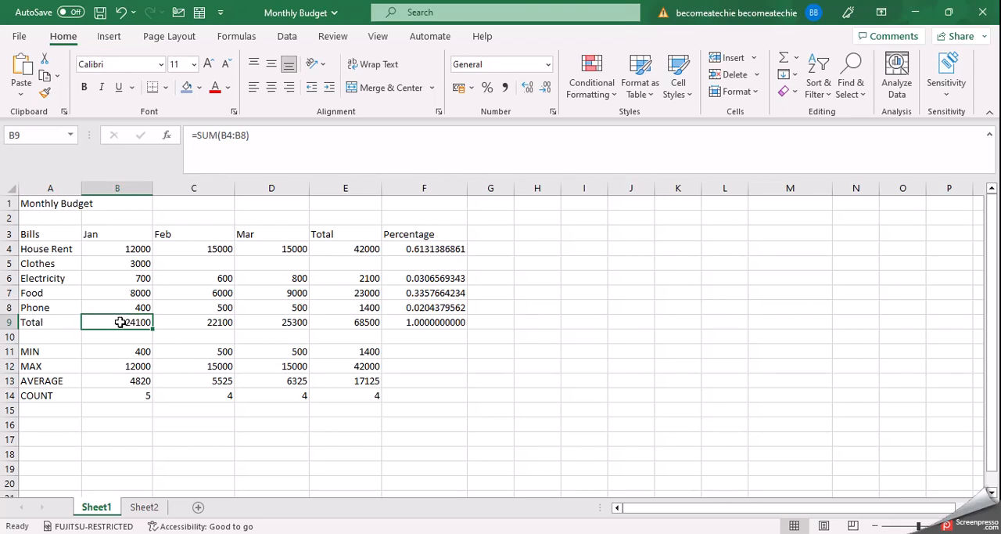
{"action": "left_click", "coordinate": [121, 263]}
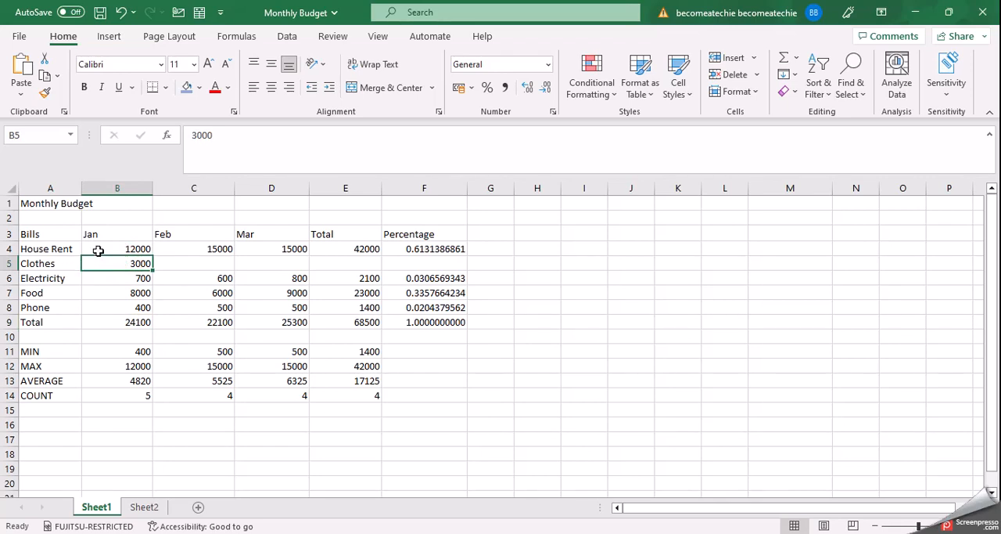
{"action": "left_click", "coordinate": [99, 249]}
{"action": "left_click_drag", "start_coordinate": [99, 249], "coordinate": [101, 300]}
{"action": "left_click", "coordinate": [100, 320]}
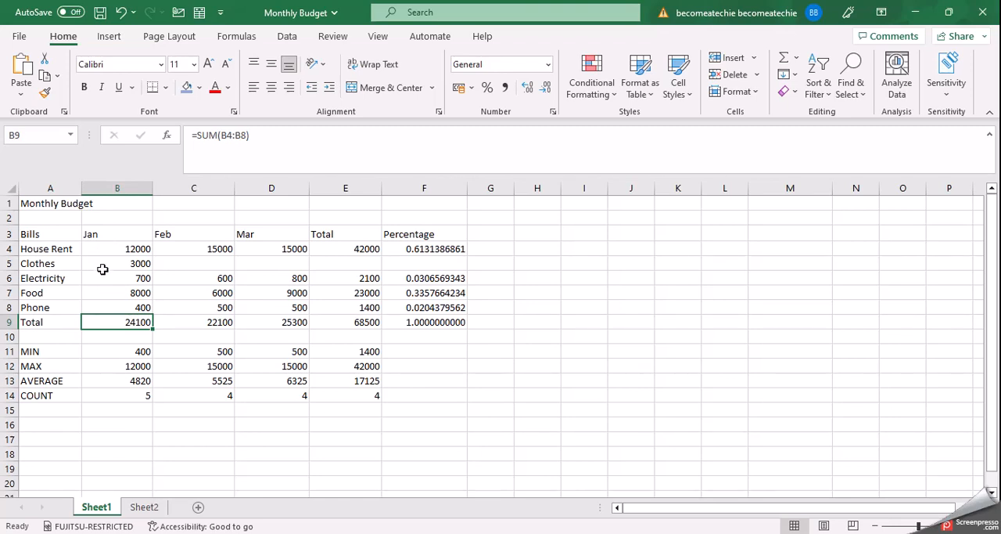
{"action": "left_click", "coordinate": [11, 263]}
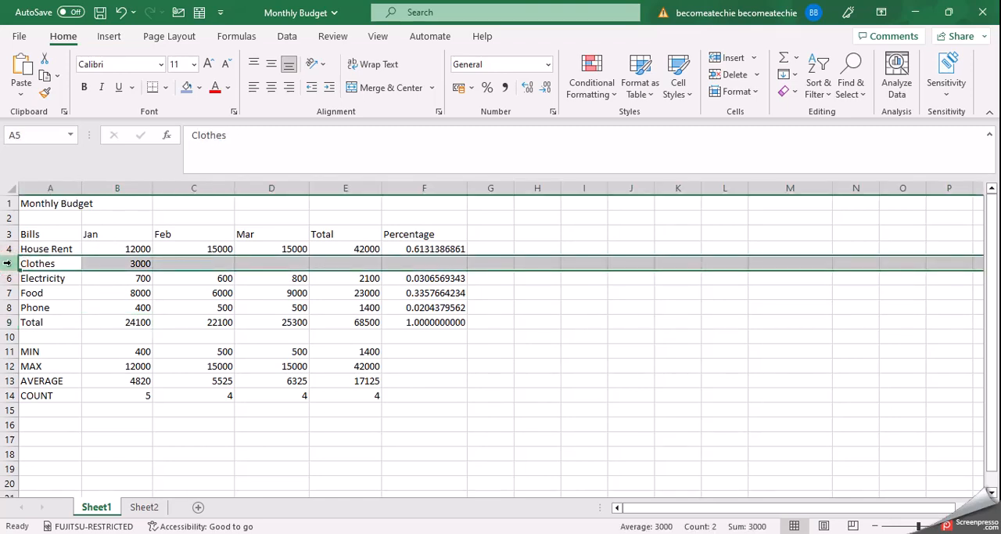
{"action": "left_click", "coordinate": [118, 266]}
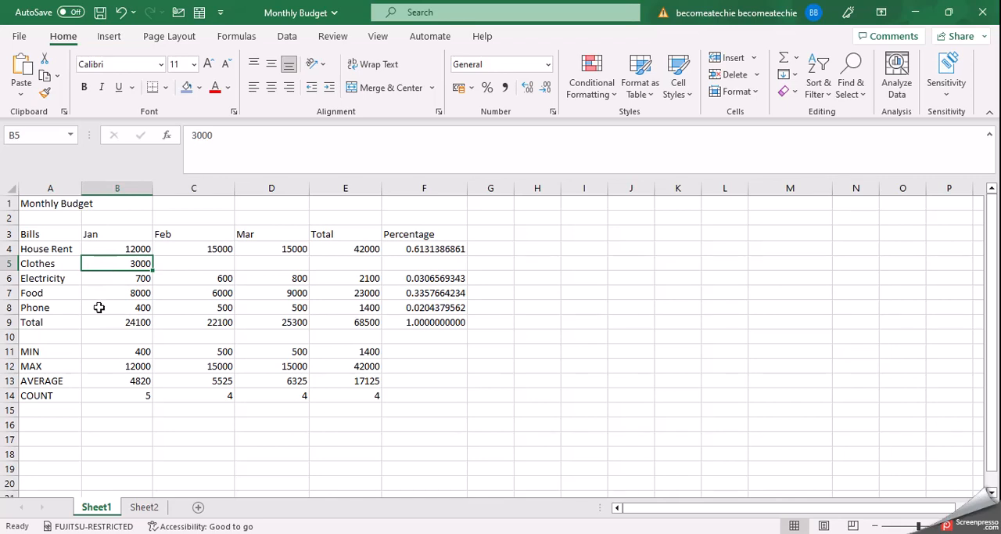
{"action": "left_click", "coordinate": [99, 321]}
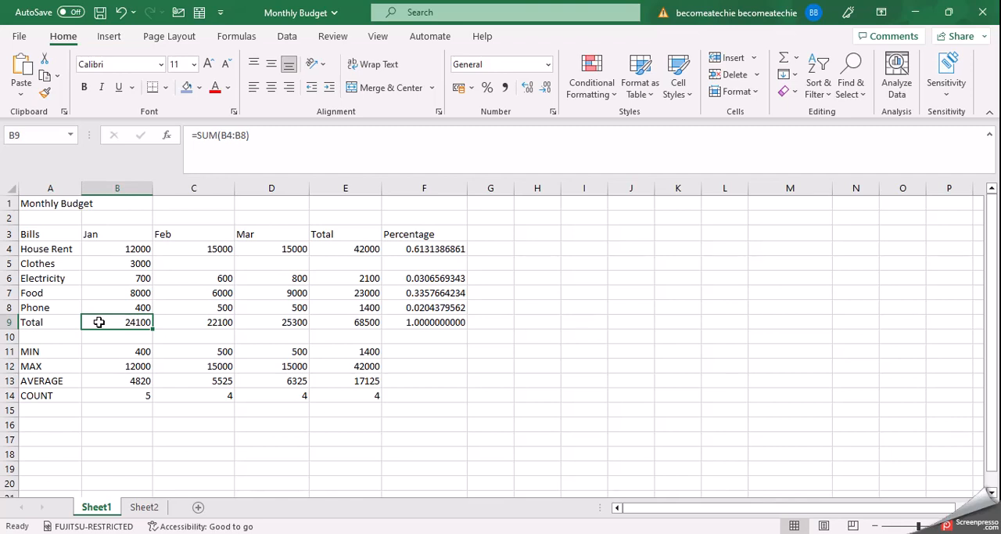
{"action": "left_click", "coordinate": [107, 262]}
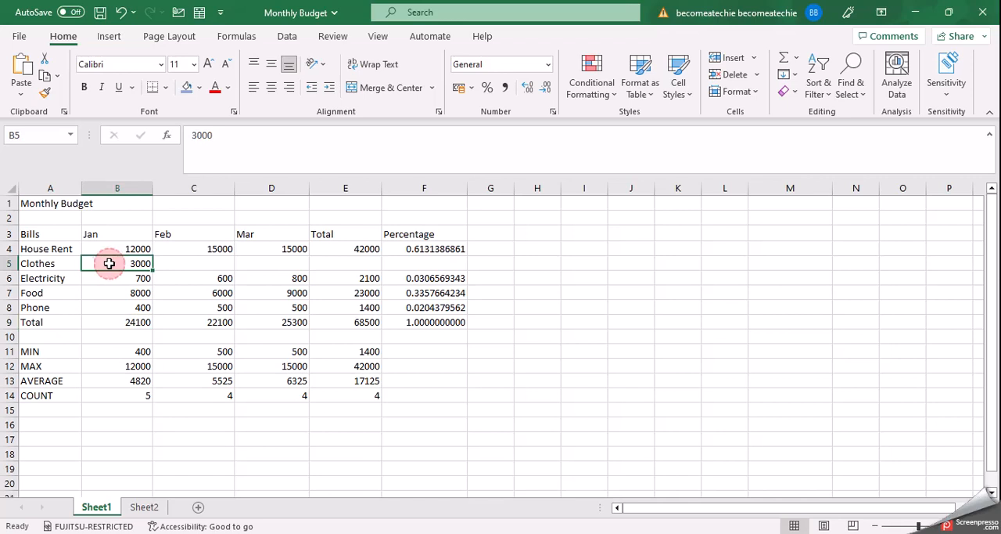
Insert an entire blank row between the Clothes and Electricity rows
{"action": "left_click", "coordinate": [9, 264]}
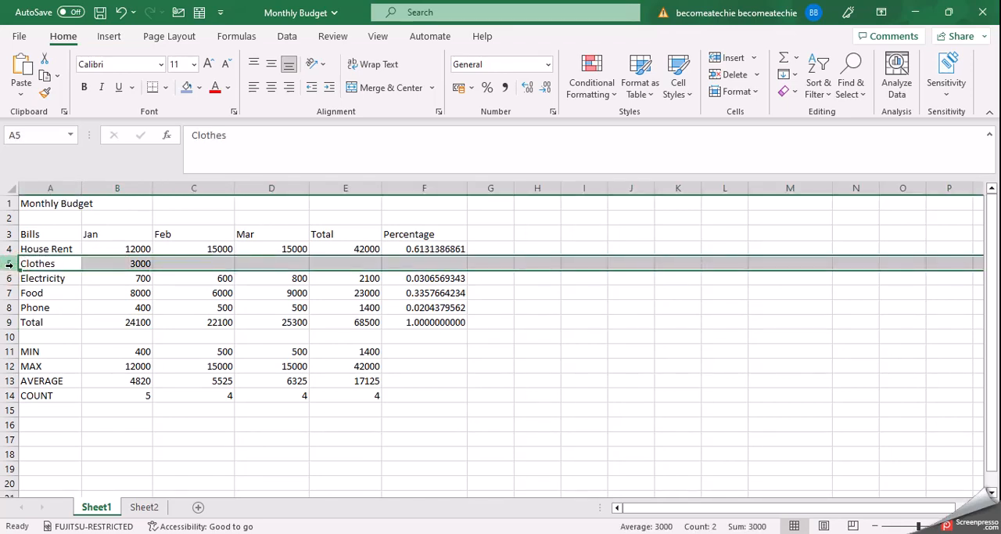
{"action": "left_click", "coordinate": [9, 277]}
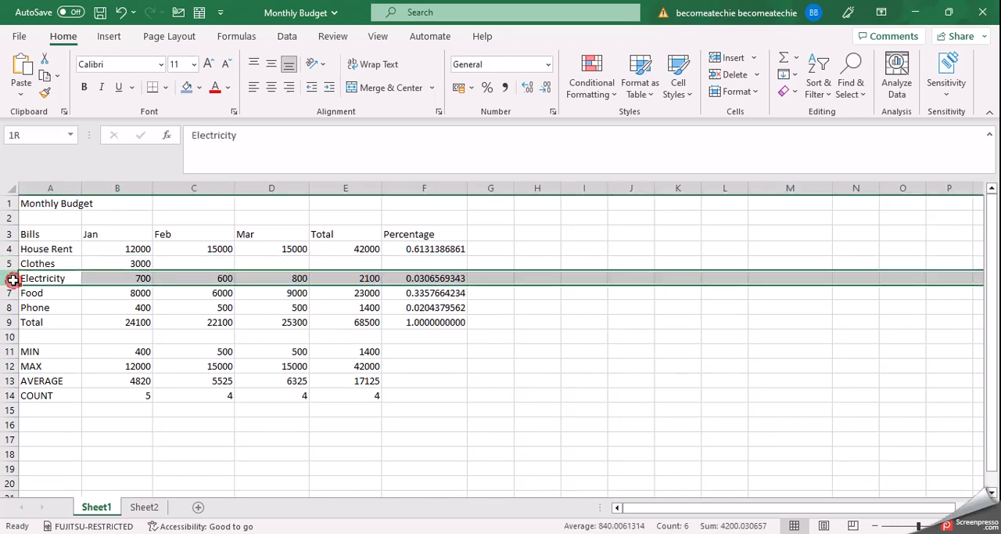
{"action": "left_click", "coordinate": [41, 278]}
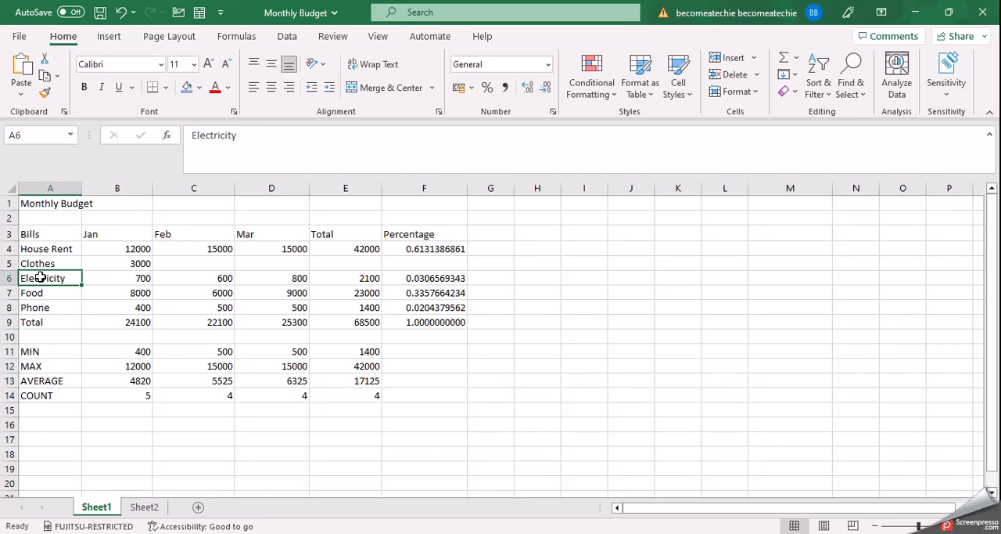
{"action": "key", "text": "ctrl+shift+plus"}
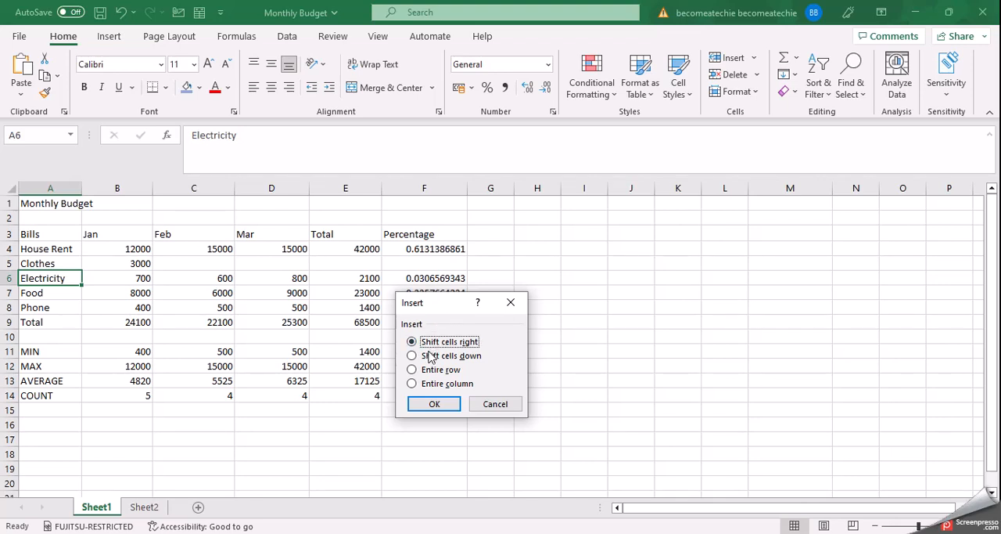
{"action": "left_click", "coordinate": [413, 369]}
{"action": "left_click", "coordinate": [421, 402]}
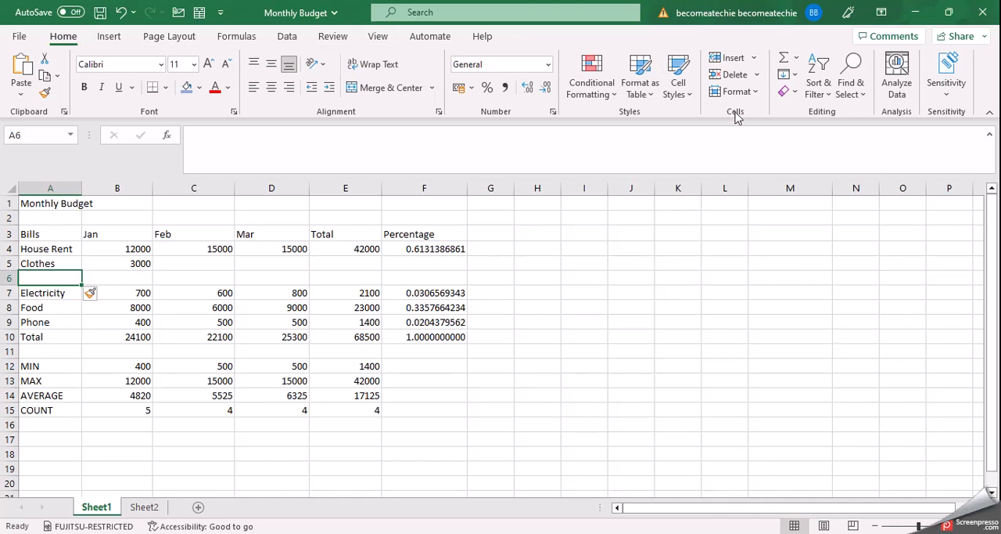
Delete the blank row 6 and the entire Clothes row from the budget table
{"action": "left_click", "coordinate": [757, 77]}
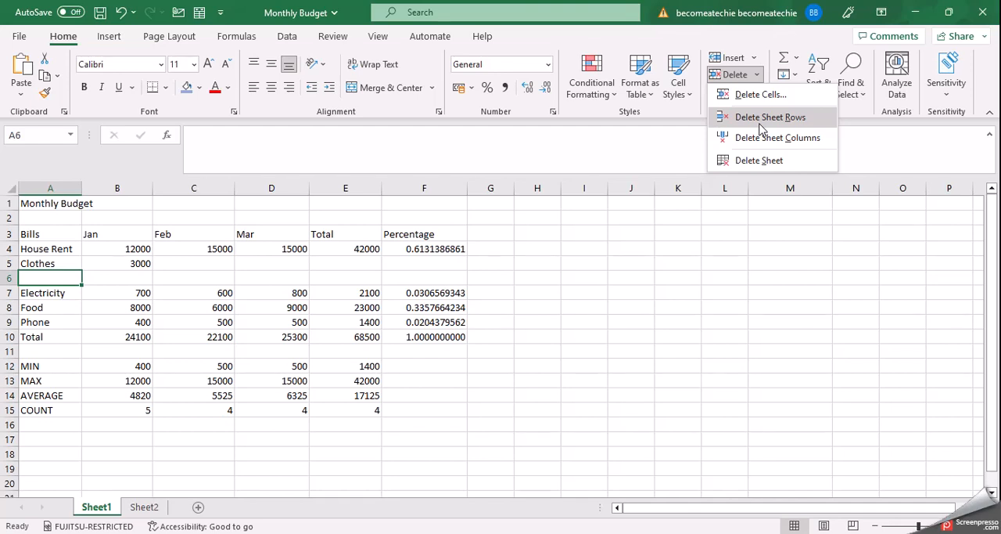
{"action": "left_click", "coordinate": [767, 117]}
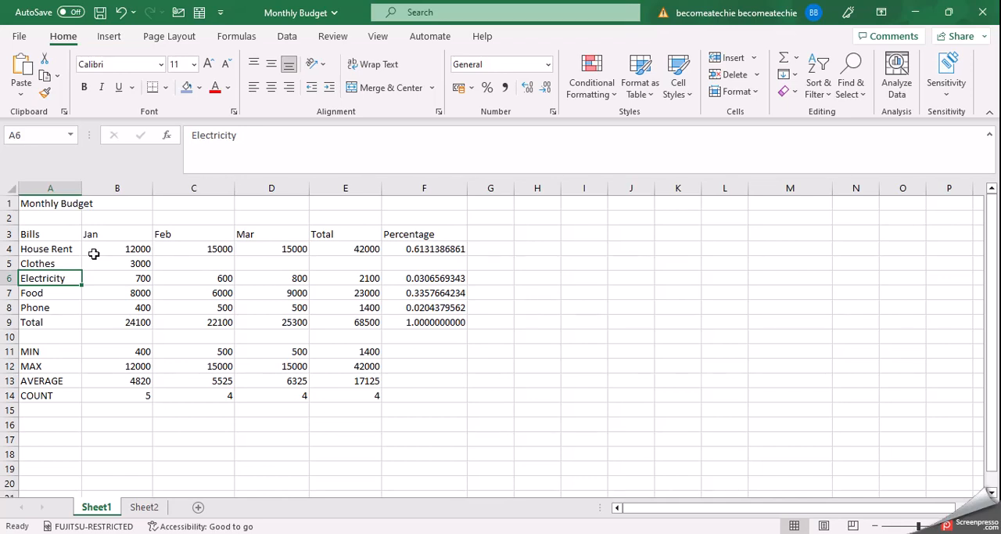
{"action": "left_click", "coordinate": [54, 264]}
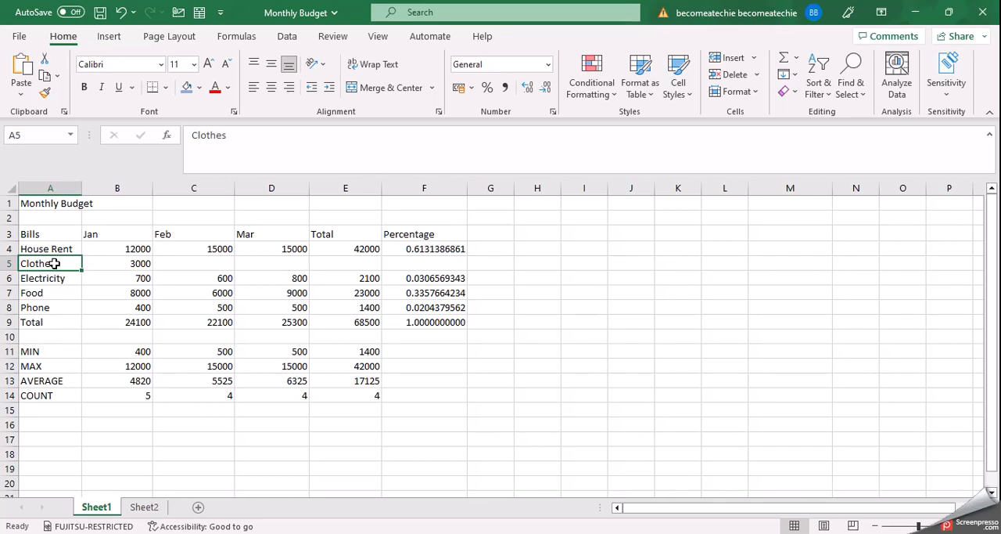
{"action": "key", "text": "ctrl+minus"}
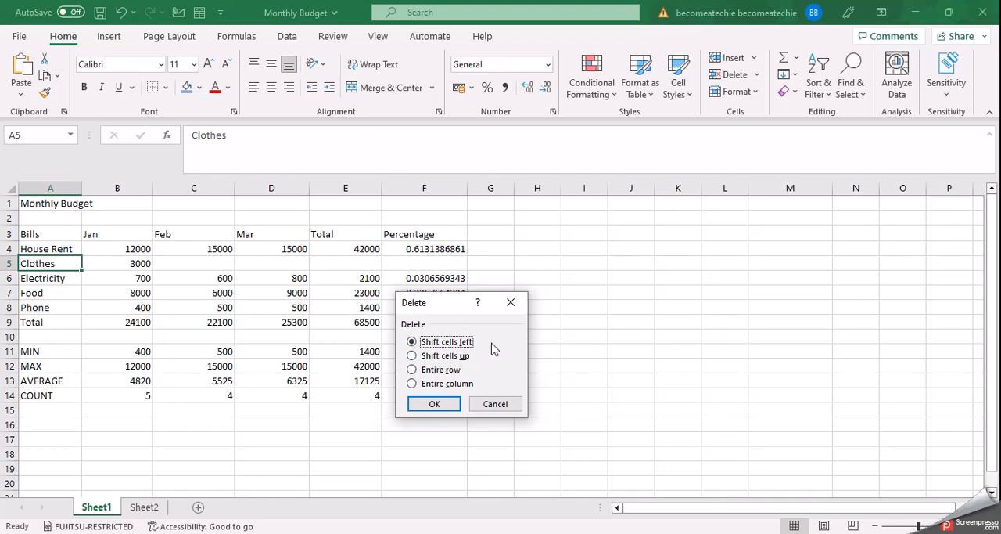
{"action": "left_click", "coordinate": [414, 370]}
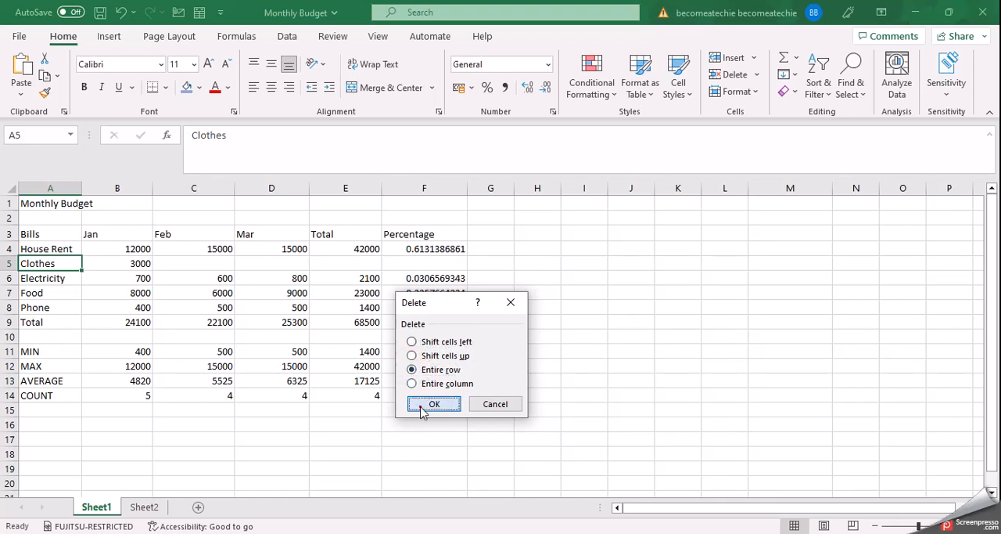
{"action": "left_click", "coordinate": [423, 404]}
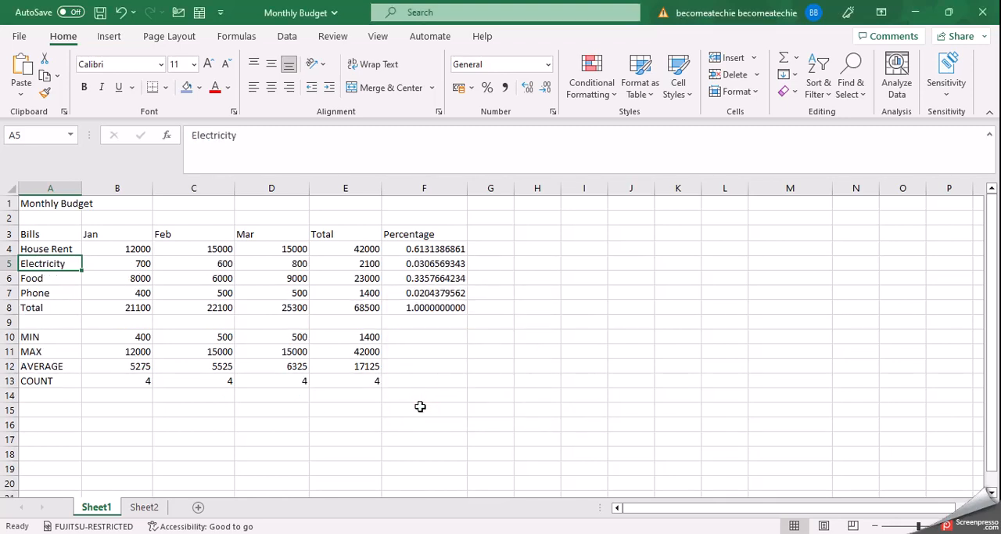
{"action": "left_click", "coordinate": [552, 362]}
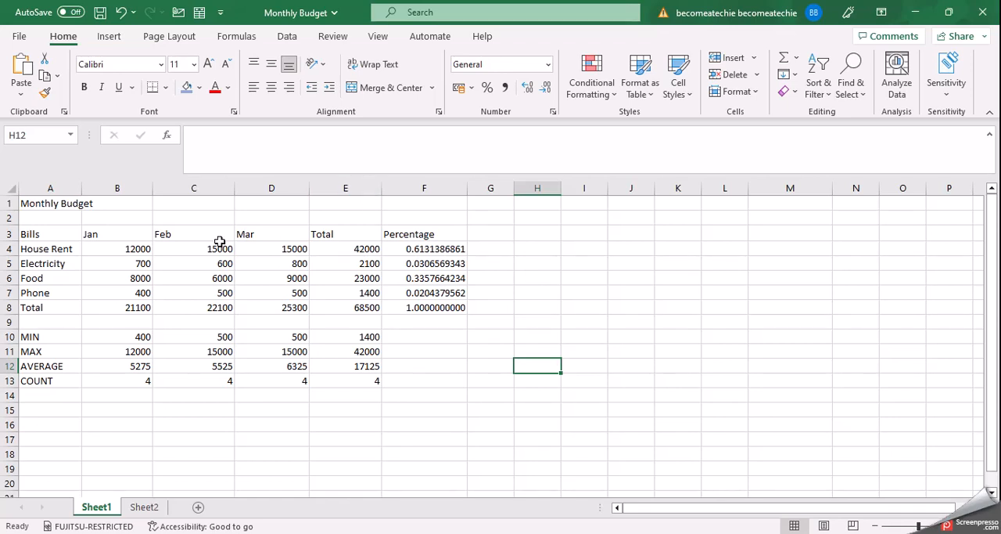
Insert a new sheet column between the Mar and Total columns
{"action": "left_click", "coordinate": [117, 234]}
{"action": "left_click", "coordinate": [251, 234]}
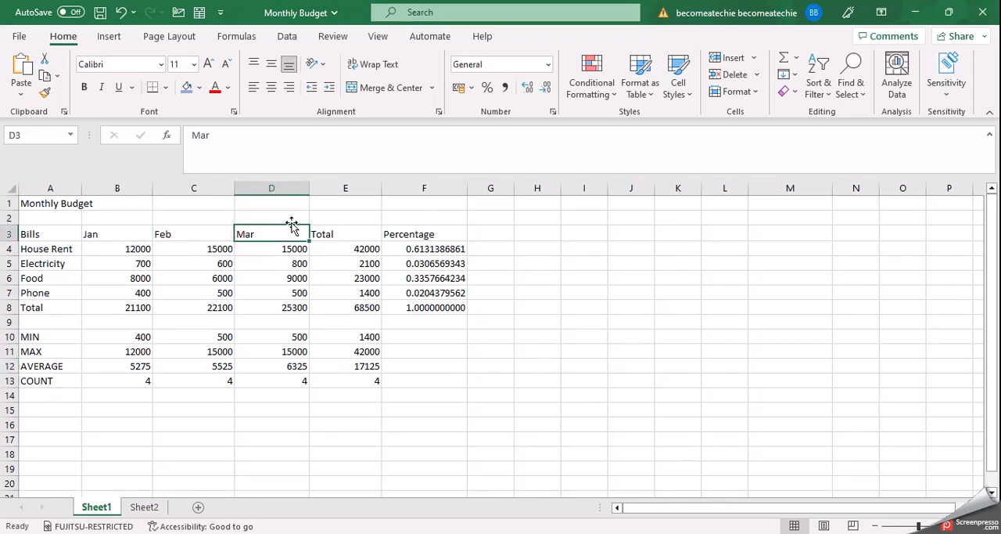
{"action": "left_click", "coordinate": [361, 188]}
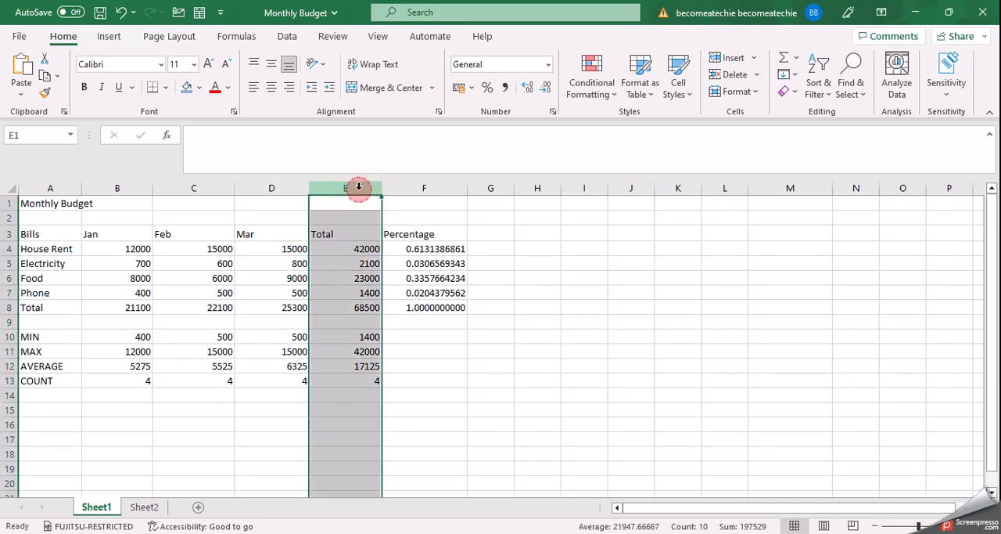
{"action": "left_click", "coordinate": [406, 202]}
{"action": "left_click", "coordinate": [359, 205]}
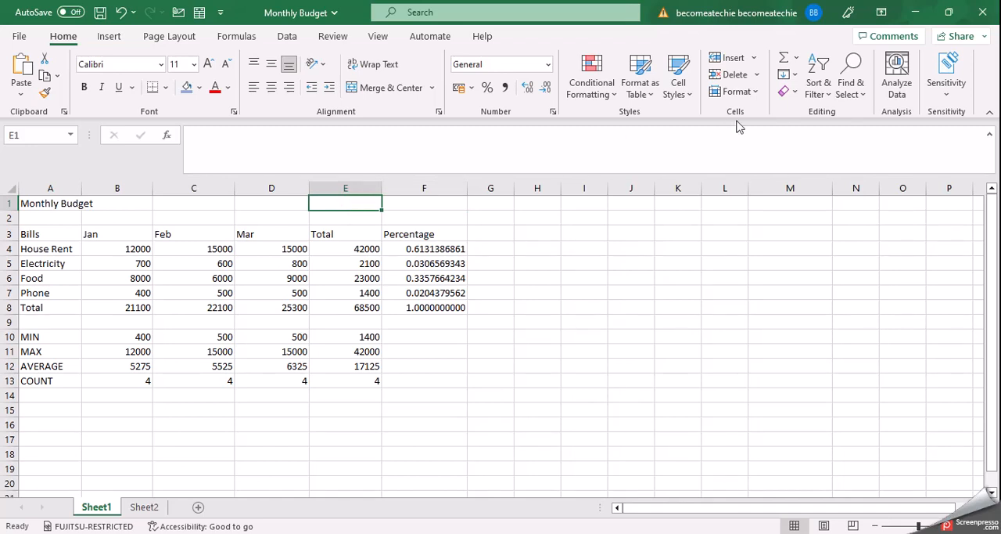
{"action": "left_click", "coordinate": [756, 59]}
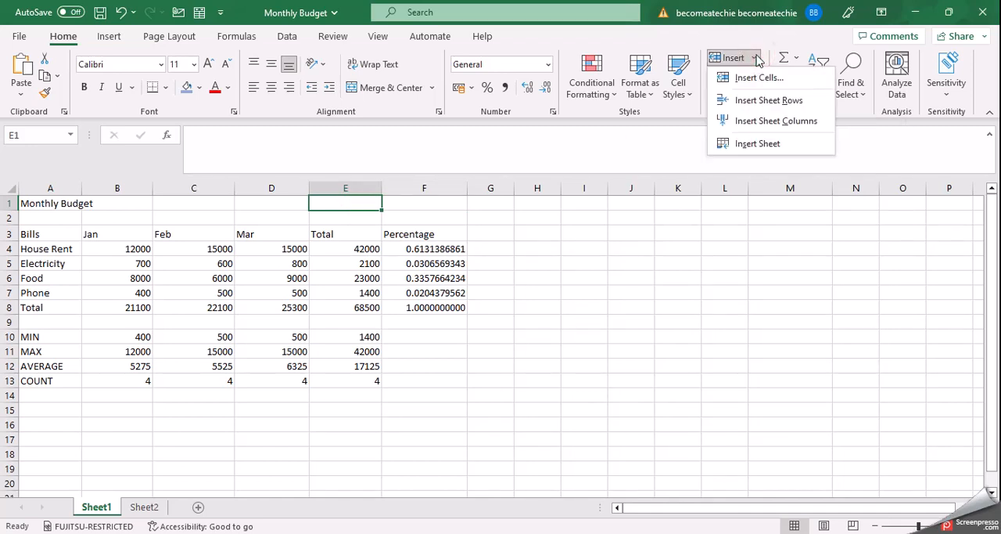
{"action": "left_click", "coordinate": [758, 122]}
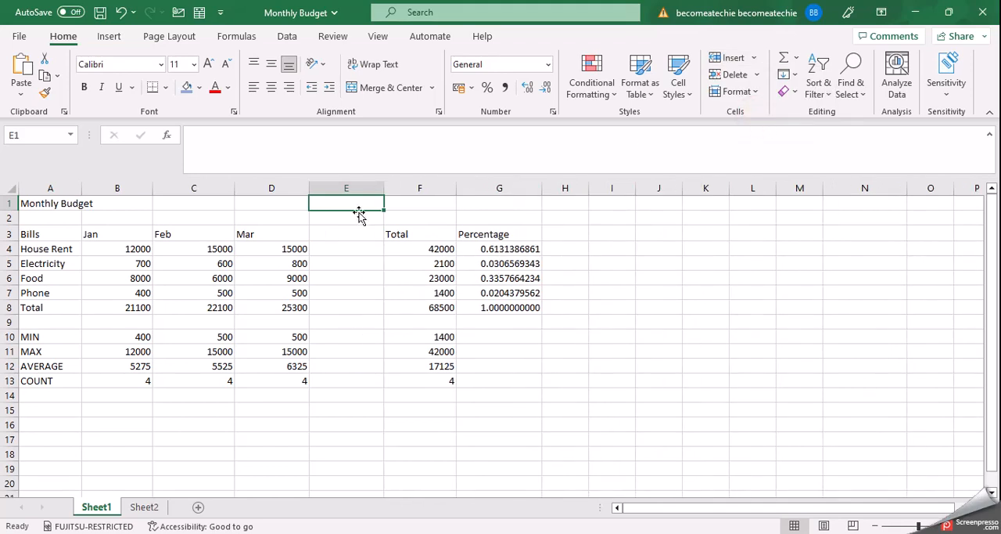
Head the new column E with Apr in E3 and enter 10000 as its House Rent amount in E4
{"action": "left_click", "coordinate": [347, 234]}
{"action": "type", "text": "Apr"}
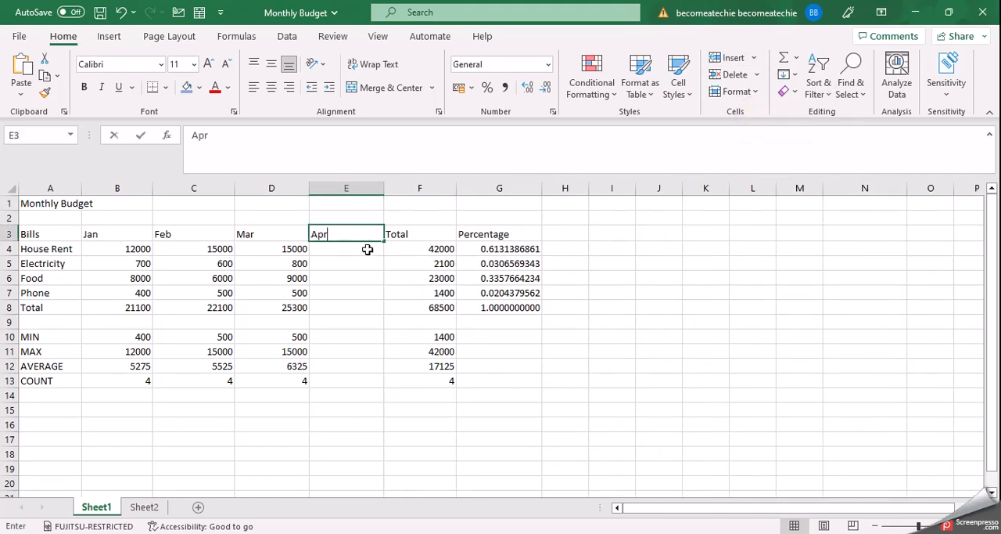
{"action": "left_click", "coordinate": [368, 249]}
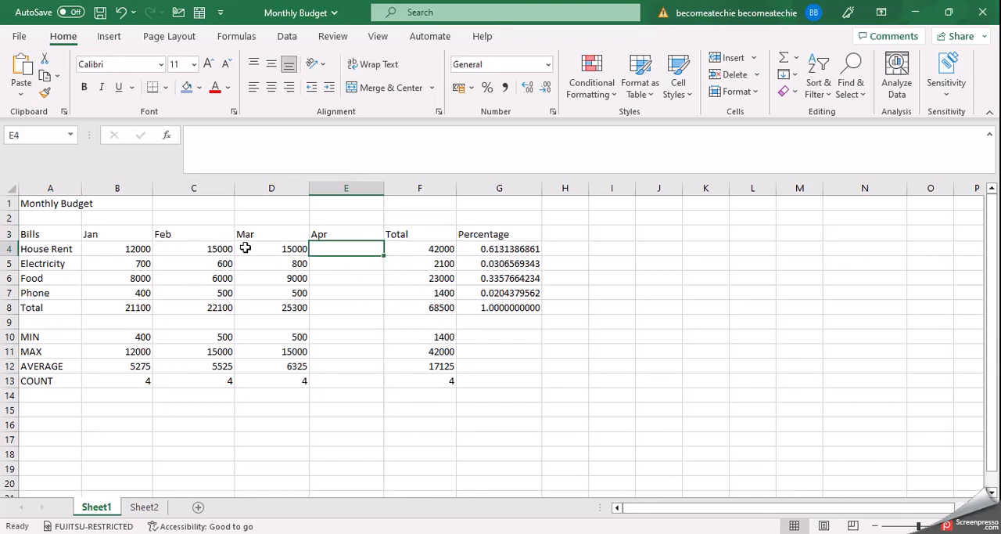
{"action": "left_click", "coordinate": [354, 249]}
{"action": "type", "text": "10000"}
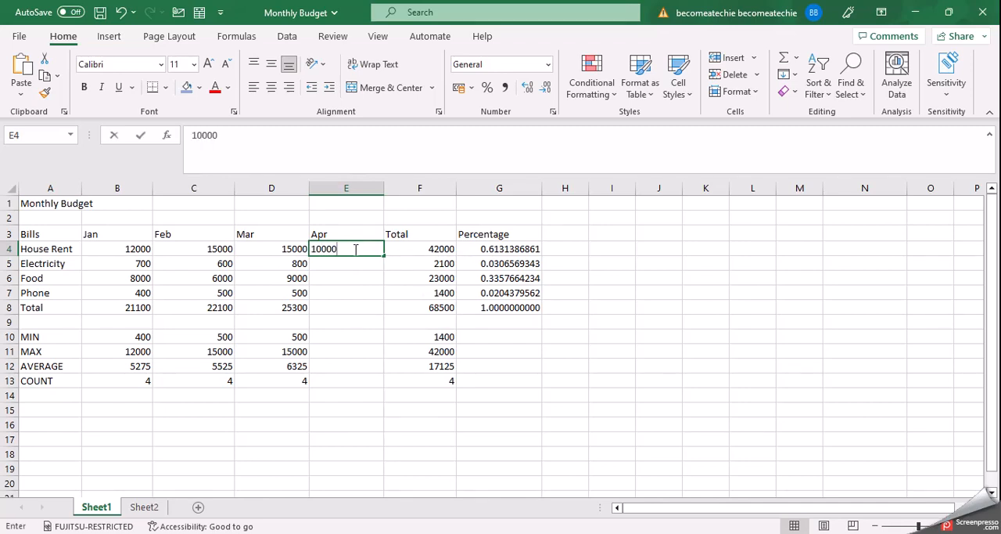
{"action": "key", "text": "Tab"}
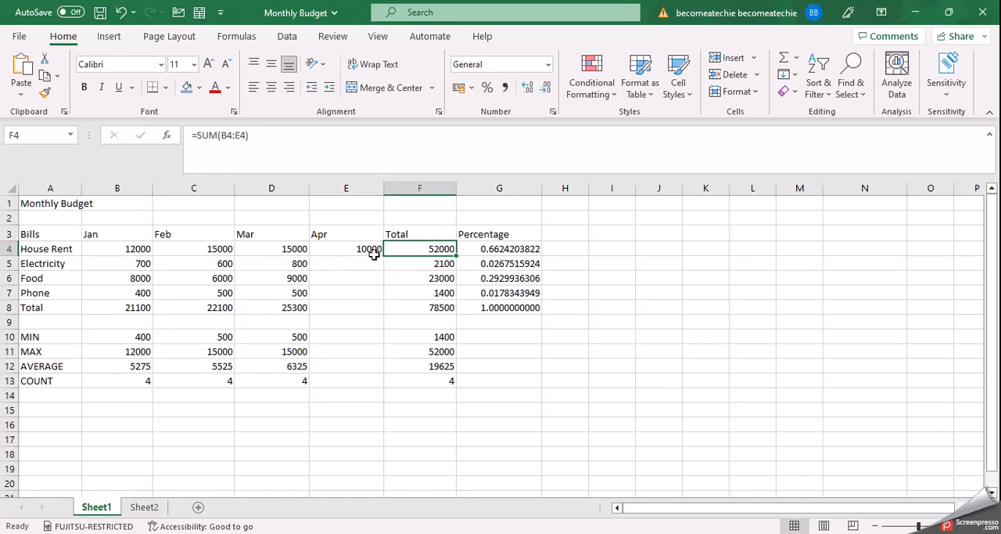
Insert an entire column between the Apr and Total columns and head it May in F3
{"action": "left_click", "coordinate": [401, 254]}
{"action": "left_click", "coordinate": [416, 251]}
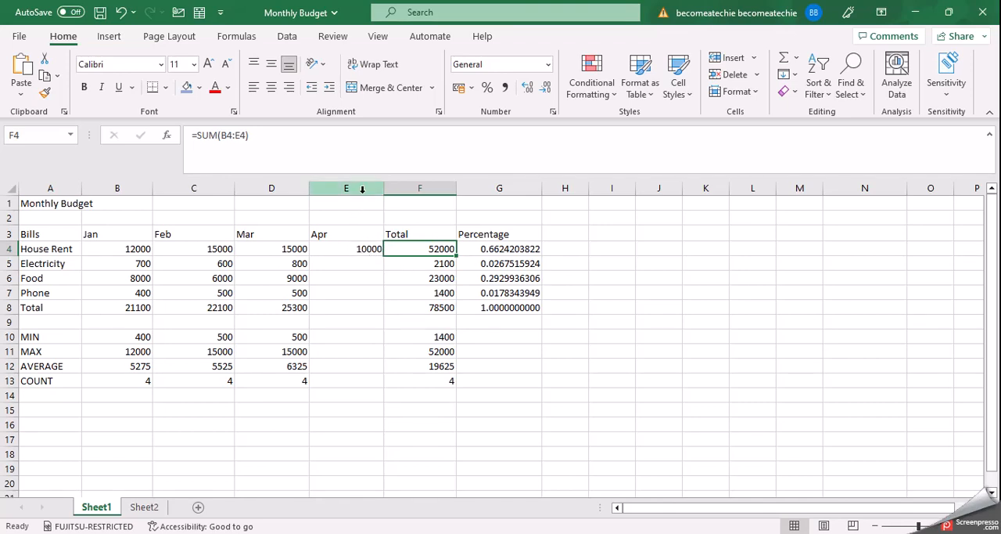
{"action": "left_click", "coordinate": [753, 59]}
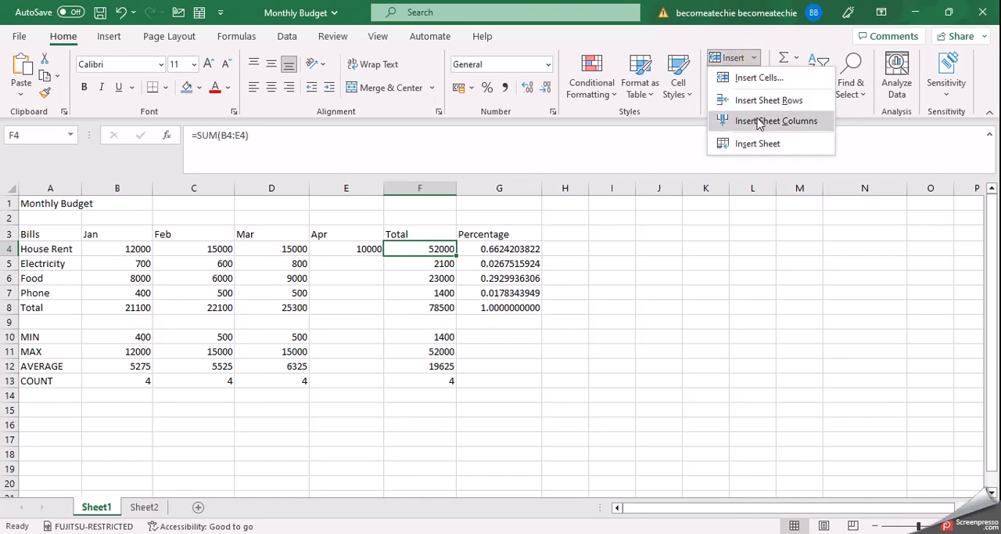
{"action": "left_click", "coordinate": [628, 255]}
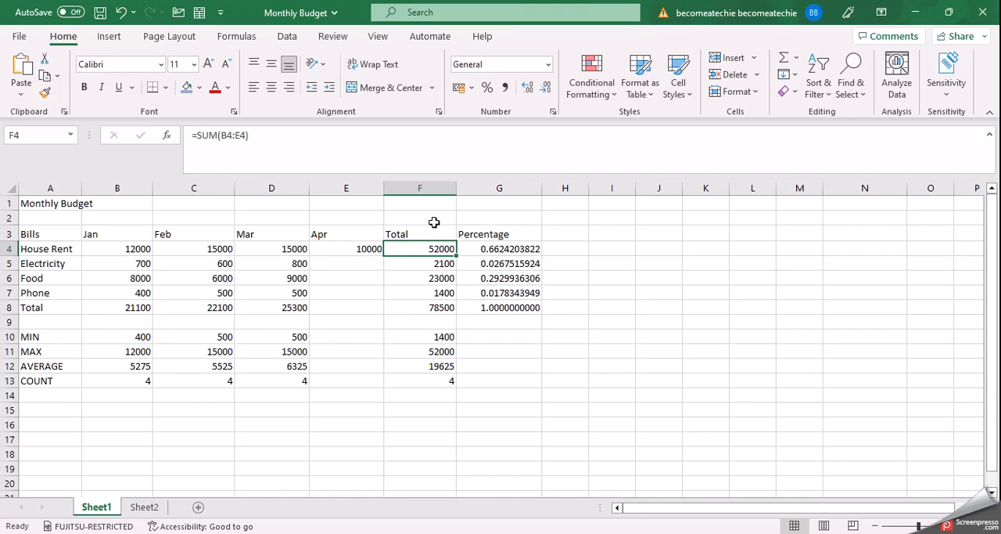
{"action": "key", "text": "ctrl+shift+plus"}
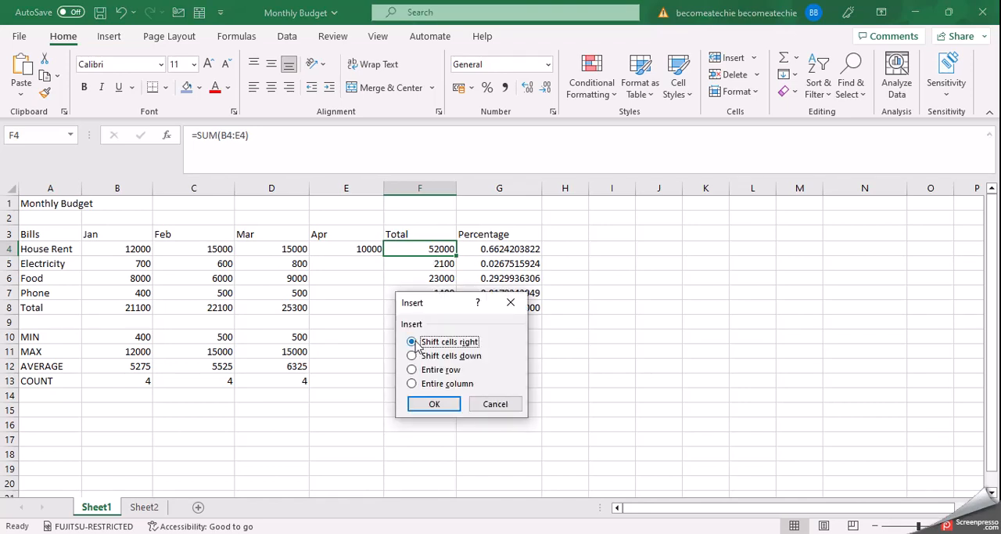
{"action": "left_click", "coordinate": [413, 385]}
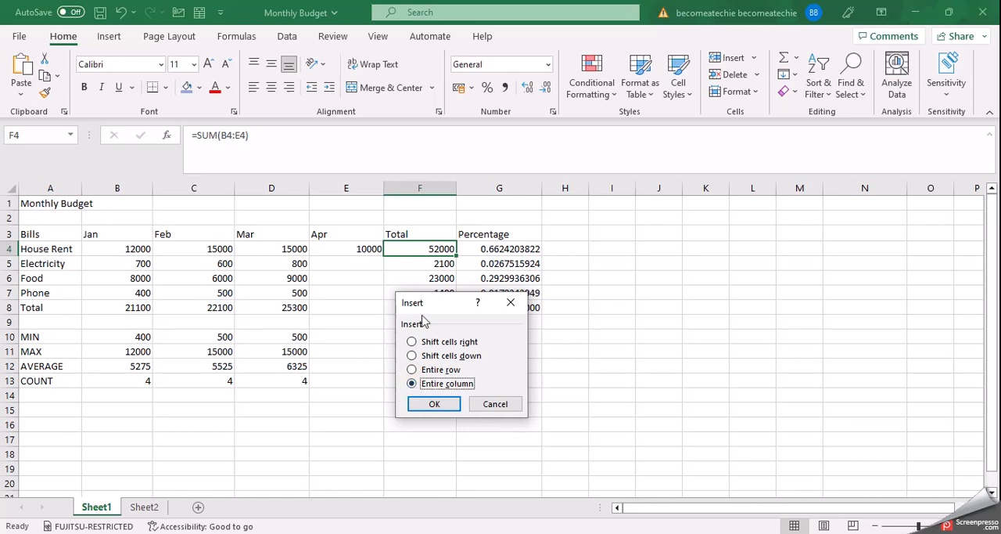
{"action": "left_click", "coordinate": [434, 404]}
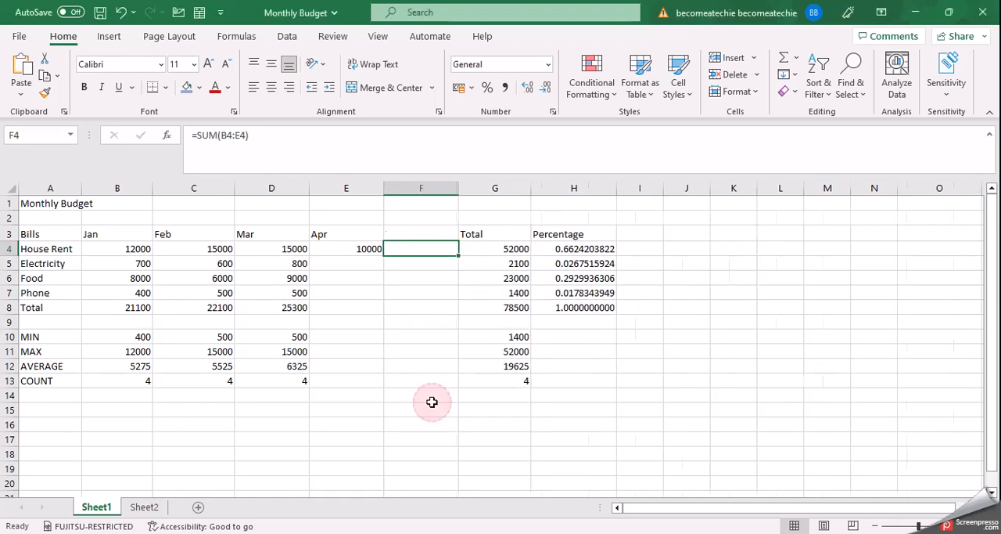
{"action": "left_click", "coordinate": [428, 231]}
{"action": "type", "text": "May"}
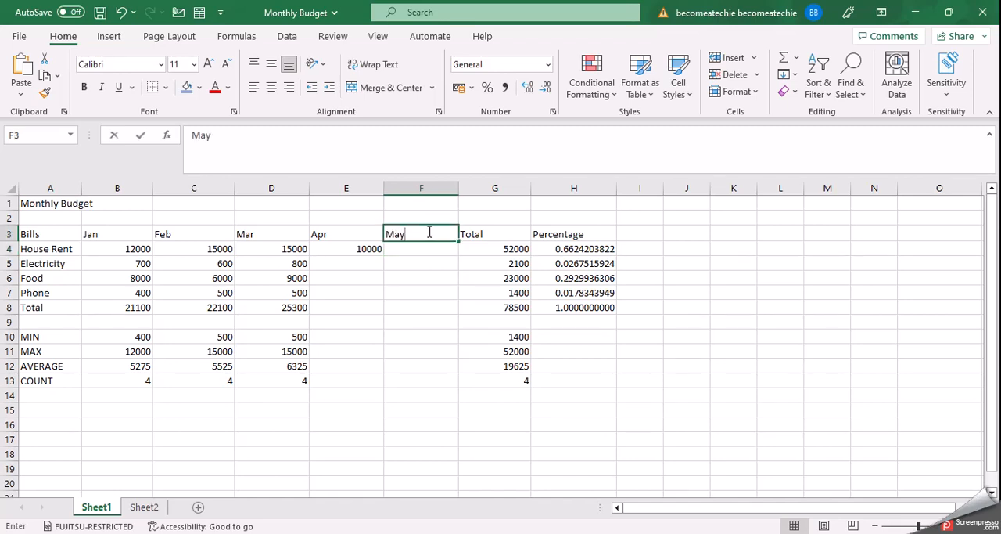
Delete the entire May column from the budget table
{"action": "left_click", "coordinate": [420, 248]}
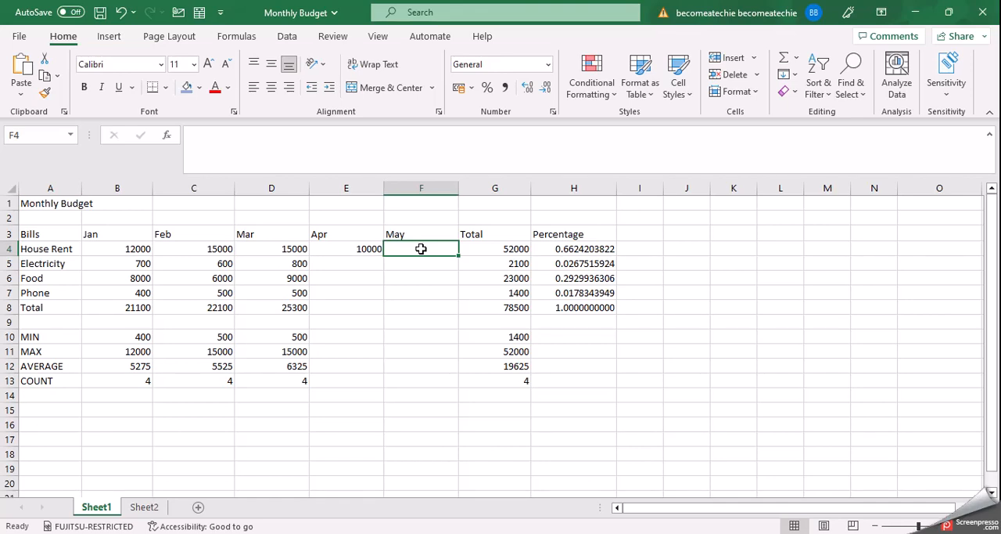
{"action": "key", "text": "ctrl+minus"}
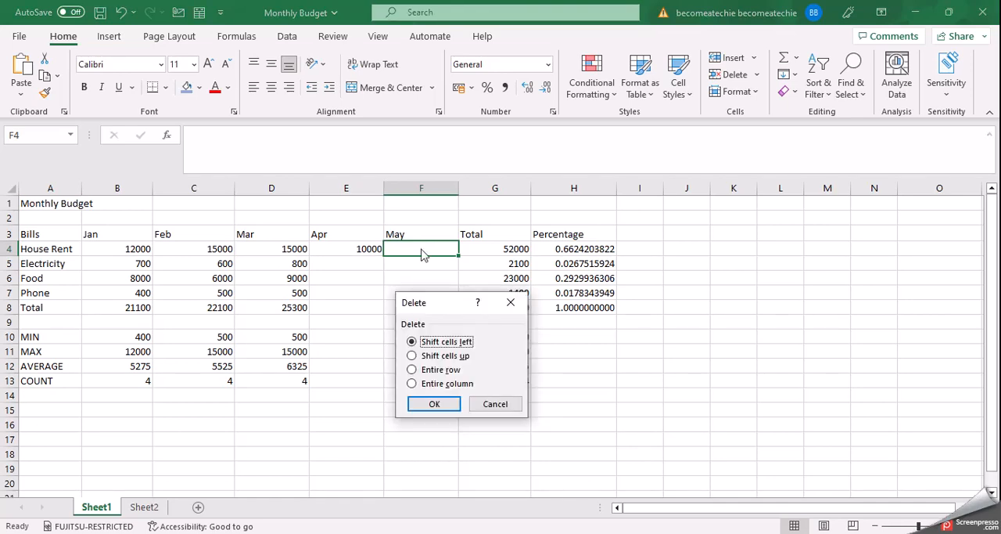
{"action": "left_click", "coordinate": [412, 383]}
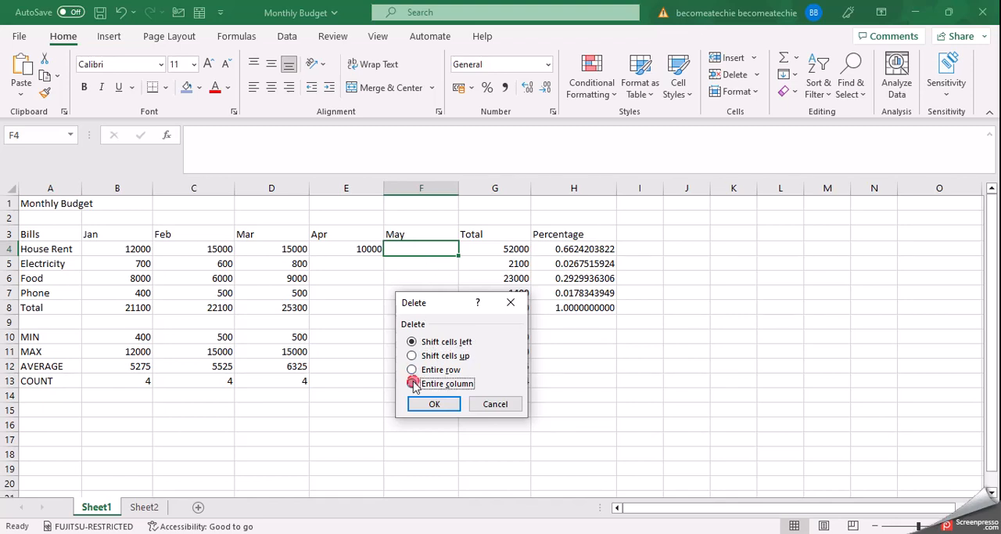
{"action": "left_click", "coordinate": [421, 405]}
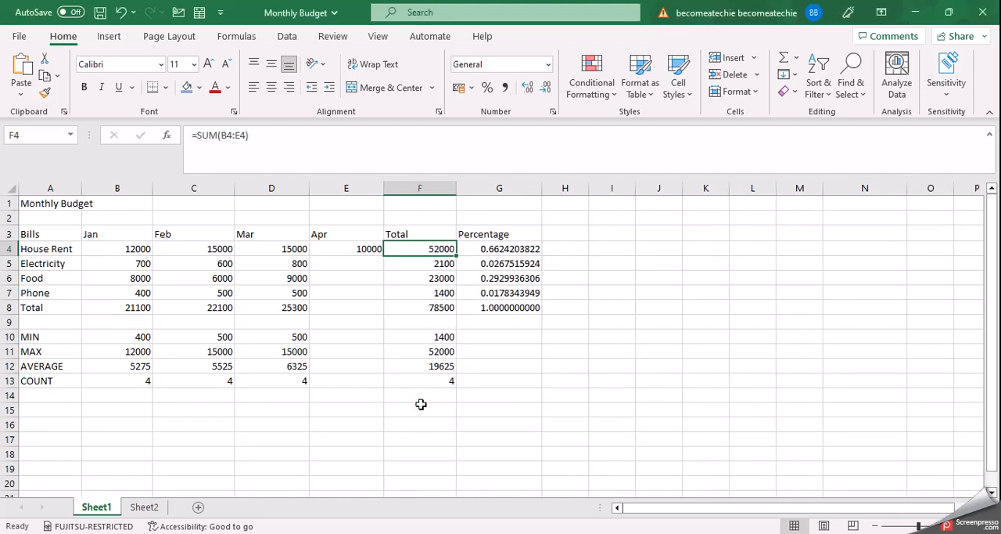
Delete the whole Apr sheet column from the budget table
{"action": "left_click", "coordinate": [347, 237]}
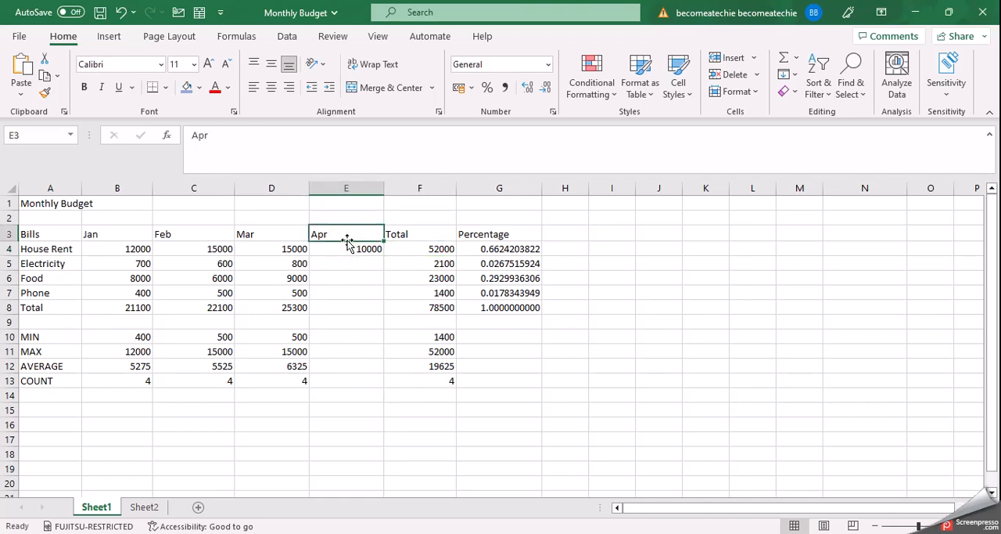
{"action": "left_click", "coordinate": [757, 75]}
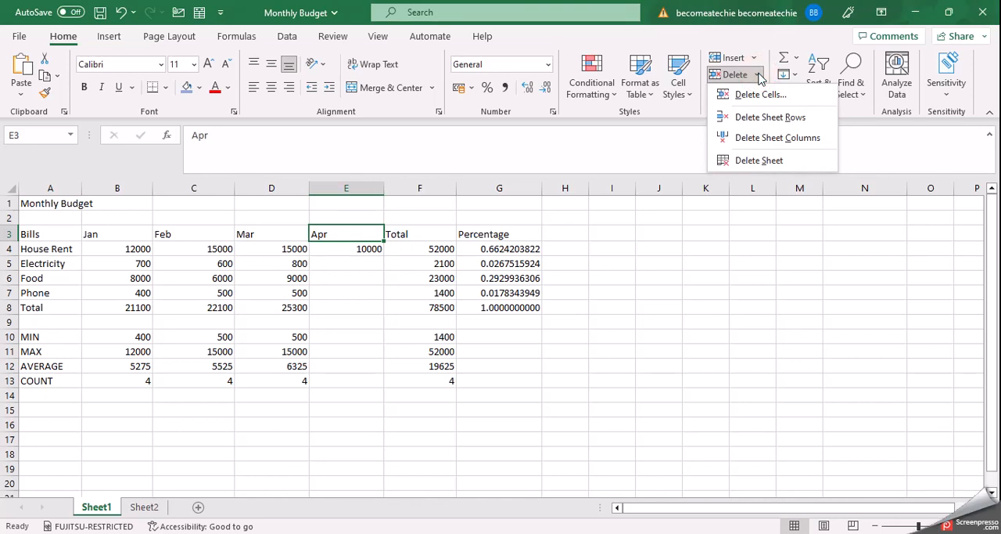
{"action": "left_click", "coordinate": [763, 137]}
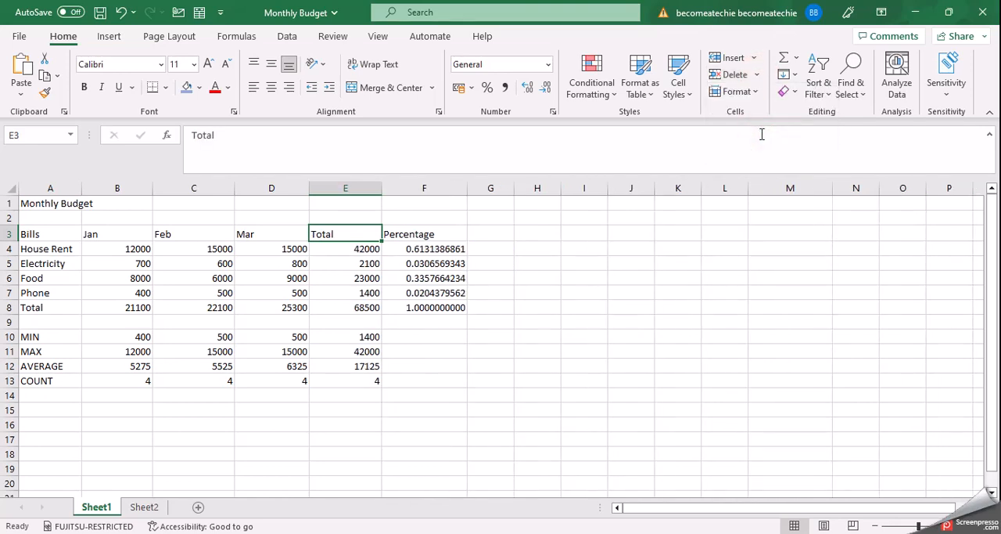
{"action": "left_click", "coordinate": [647, 265]}
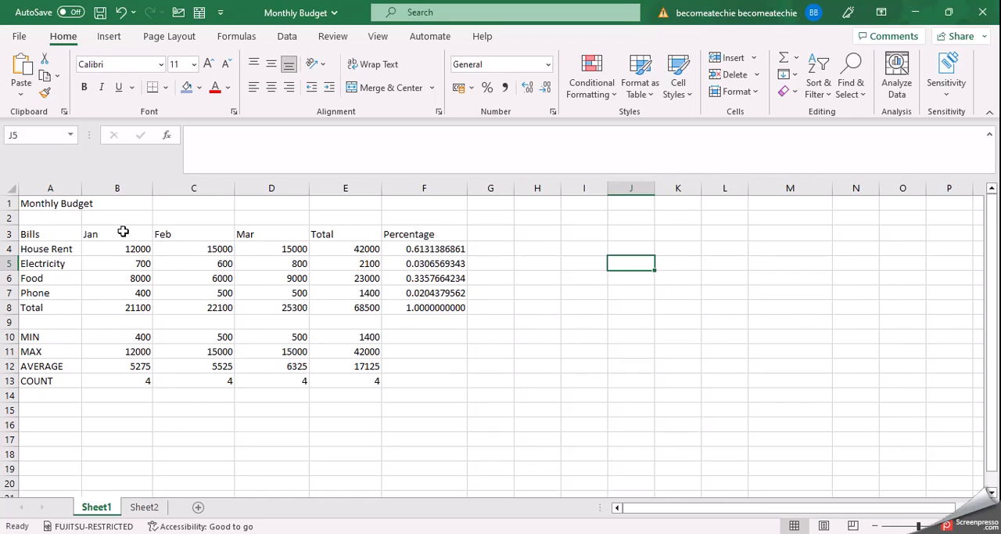
{"action": "left_click_drag", "start_coordinate": [347, 237], "coordinate": [369, 318]}
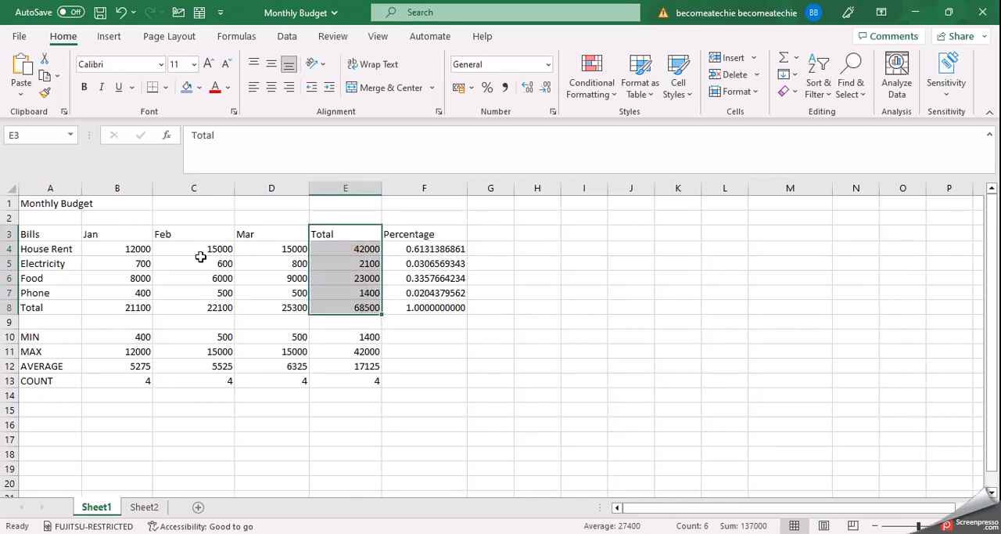
{"action": "left_click", "coordinate": [129, 231]}
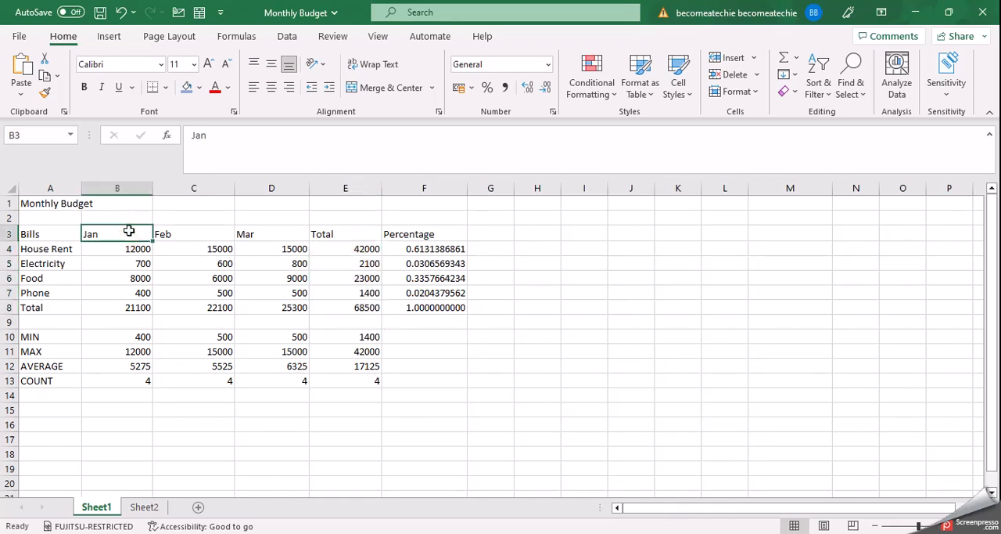
{"action": "left_click_drag", "start_coordinate": [129, 231], "coordinate": [266, 303]}
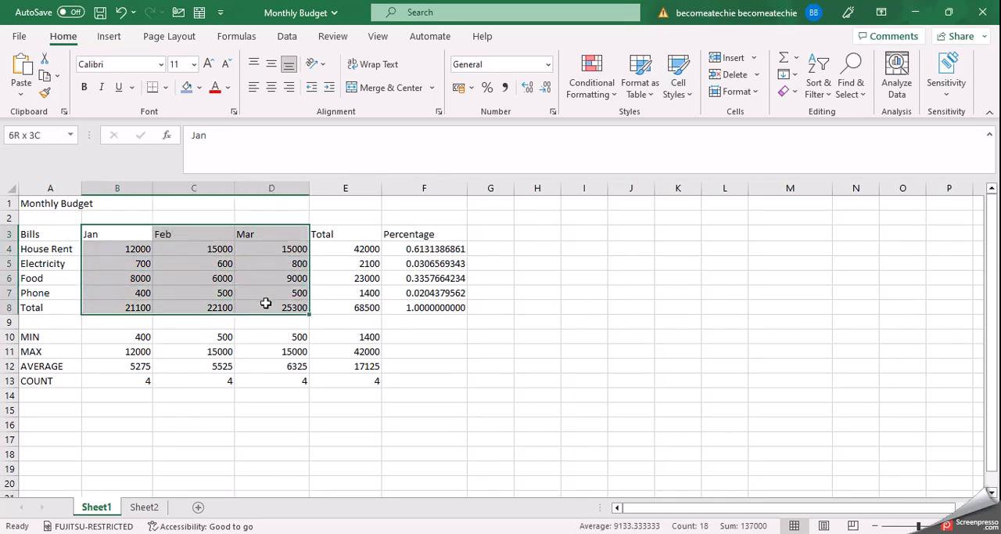
{"action": "right_click", "coordinate": [199, 277]}
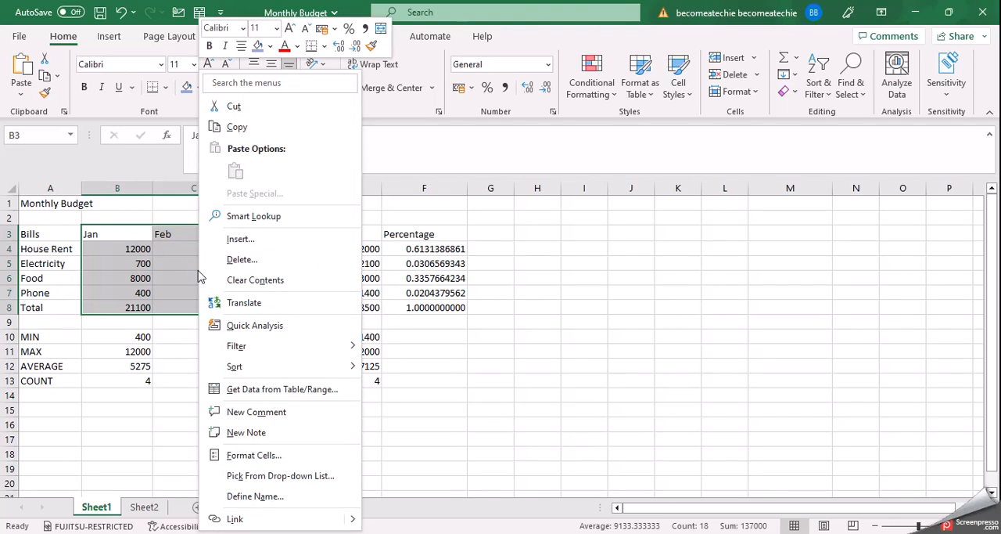
{"action": "mouse_move", "coordinate": [254, 370]}
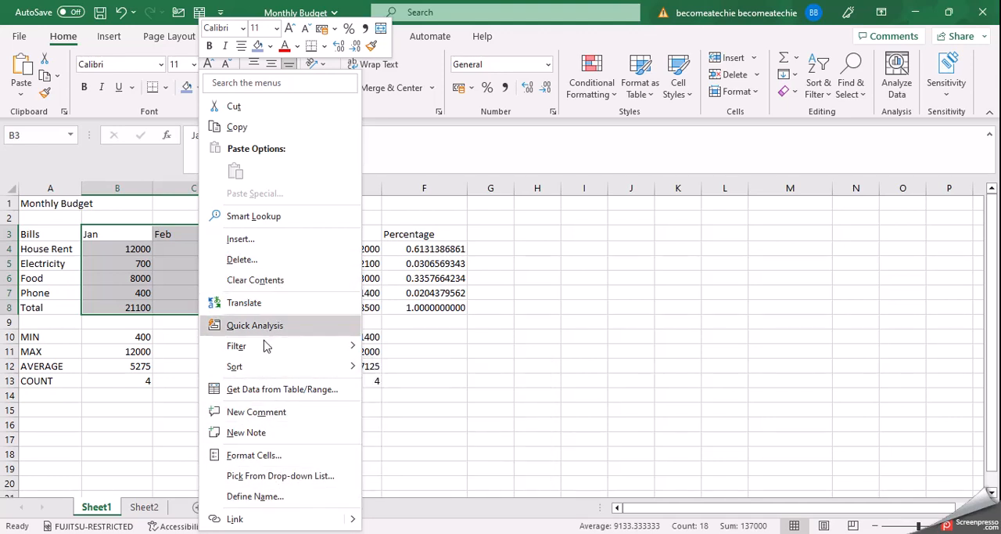
{"action": "mouse_move", "coordinate": [262, 354]}
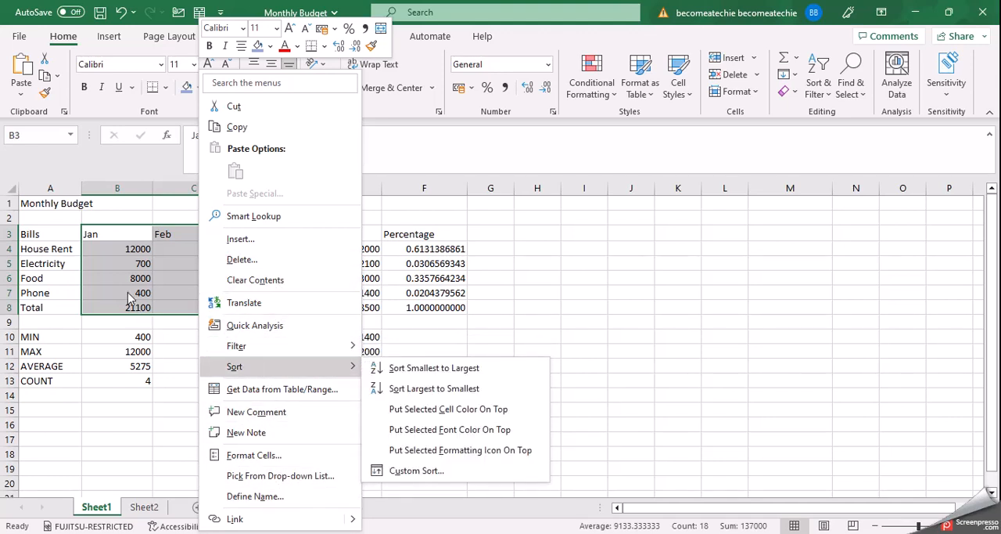
{"action": "left_click", "coordinate": [126, 292]}
{"action": "left_click", "coordinate": [133, 209]}
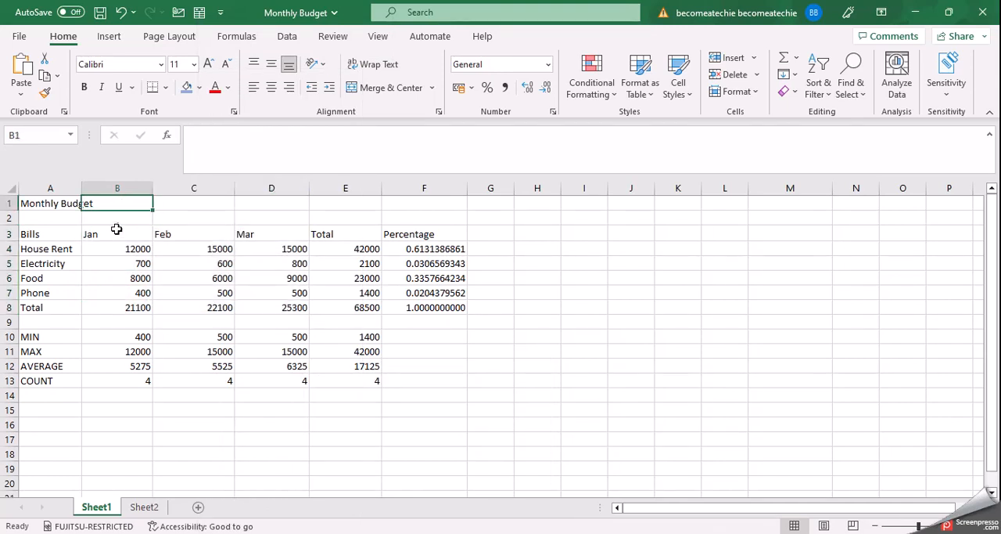
{"action": "left_click", "coordinate": [114, 232]}
{"action": "left_click_drag", "start_coordinate": [114, 232], "coordinate": [129, 307]}
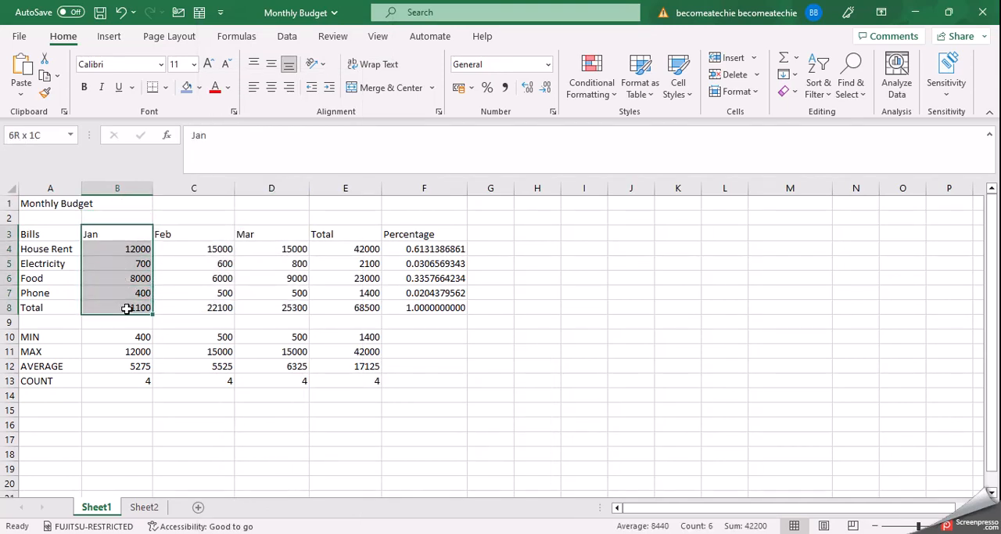
Hide the whole Jan column B and reveal it again by widening its hidden boundary
{"action": "left_click", "coordinate": [119, 181]}
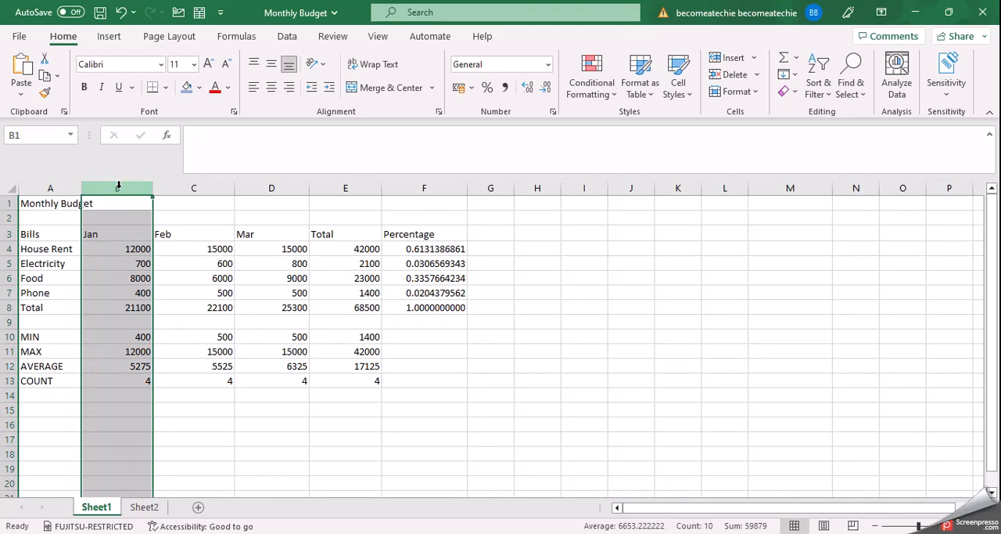
{"action": "right_click", "coordinate": [118, 186]}
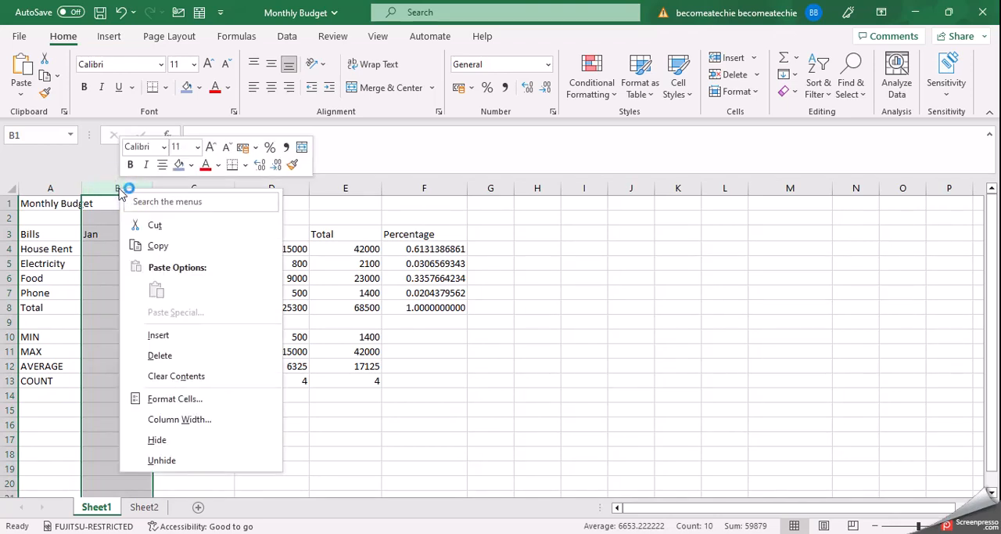
{"action": "left_click", "coordinate": [167, 440]}
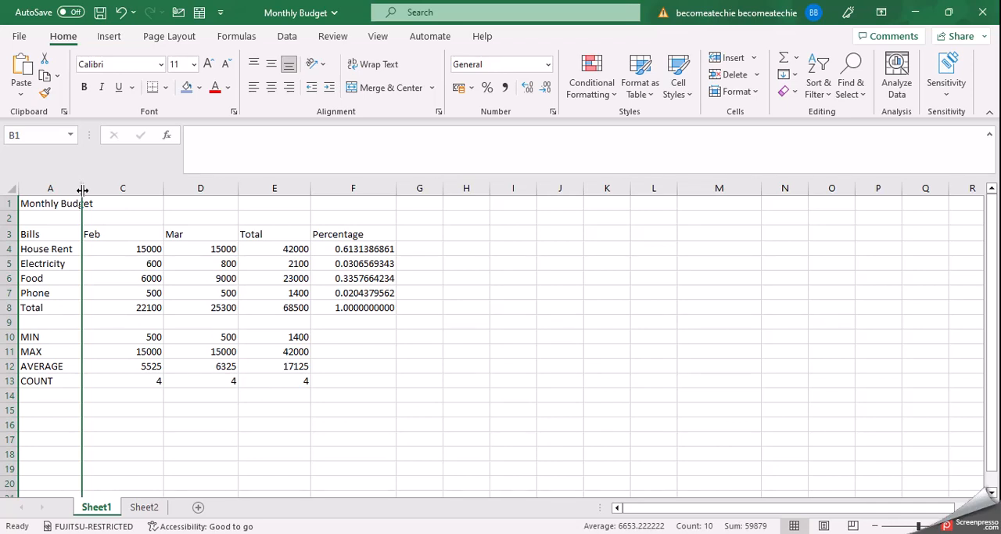
{"action": "left_click_drag", "start_coordinate": [83, 190], "coordinate": [163, 190]}
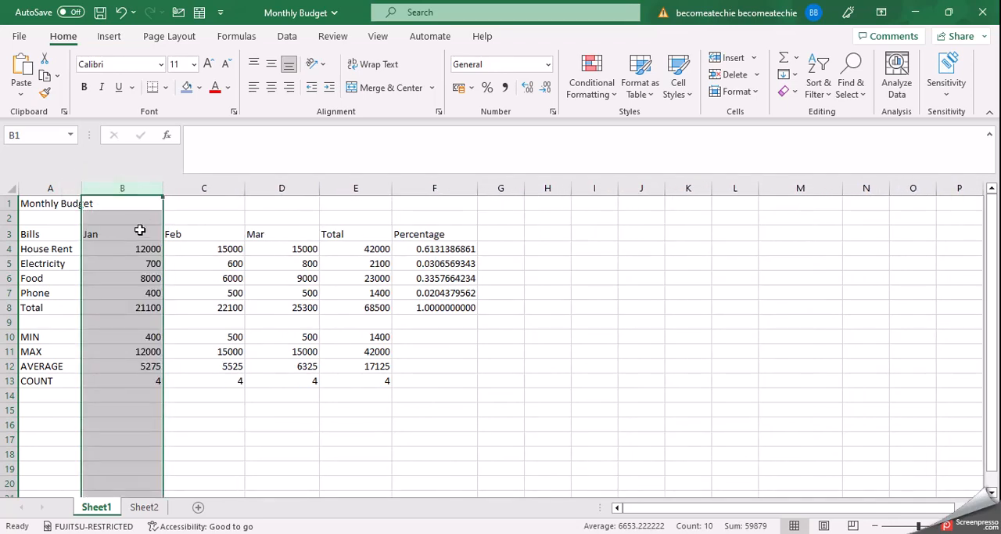
{"action": "left_click", "coordinate": [129, 261]}
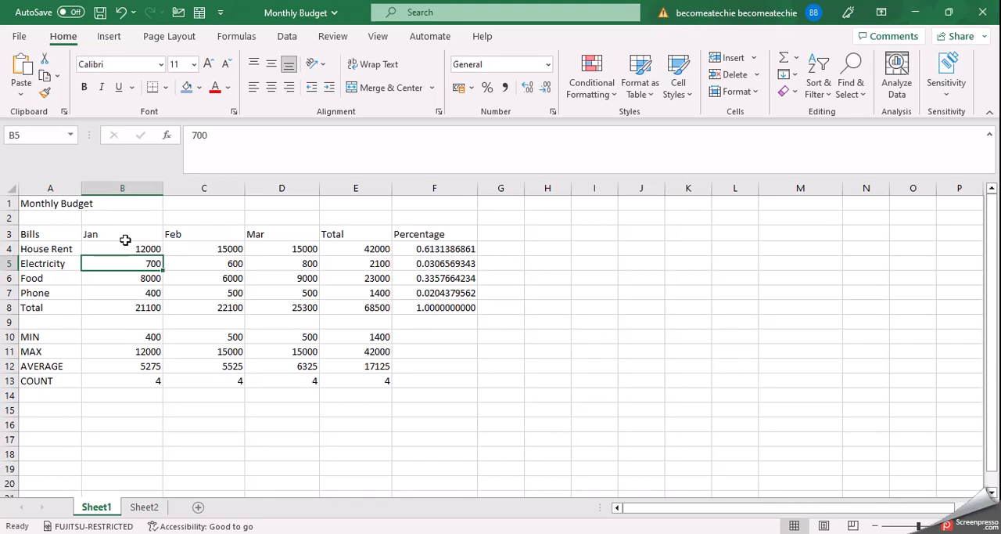
Hide the Jan, Feb and Mar columns (B to D) together and unhide them again
{"action": "left_click_drag", "start_coordinate": [129, 188], "coordinate": [252, 192]}
{"action": "right_click", "coordinate": [237, 195]}
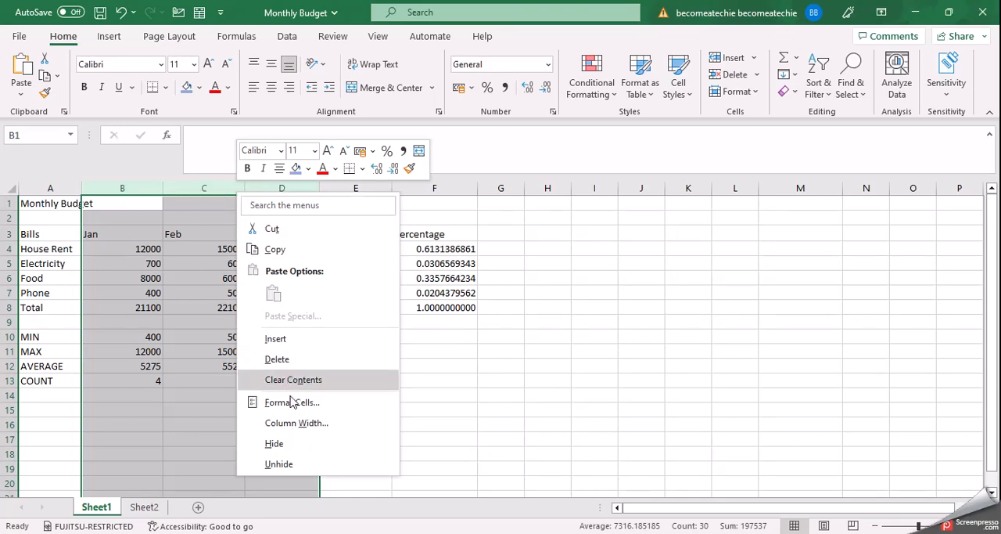
{"action": "left_click", "coordinate": [275, 444]}
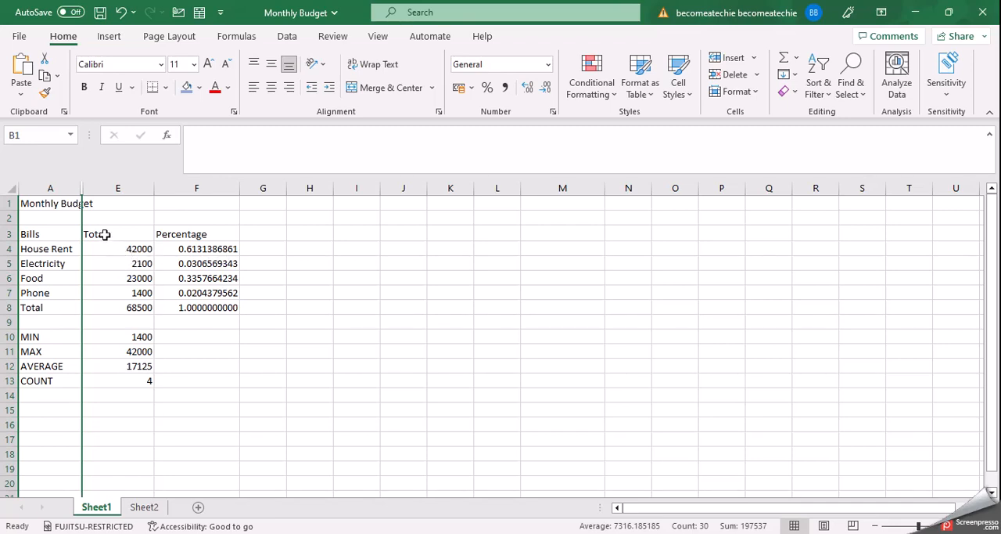
{"action": "right_click", "coordinate": [82, 187]}
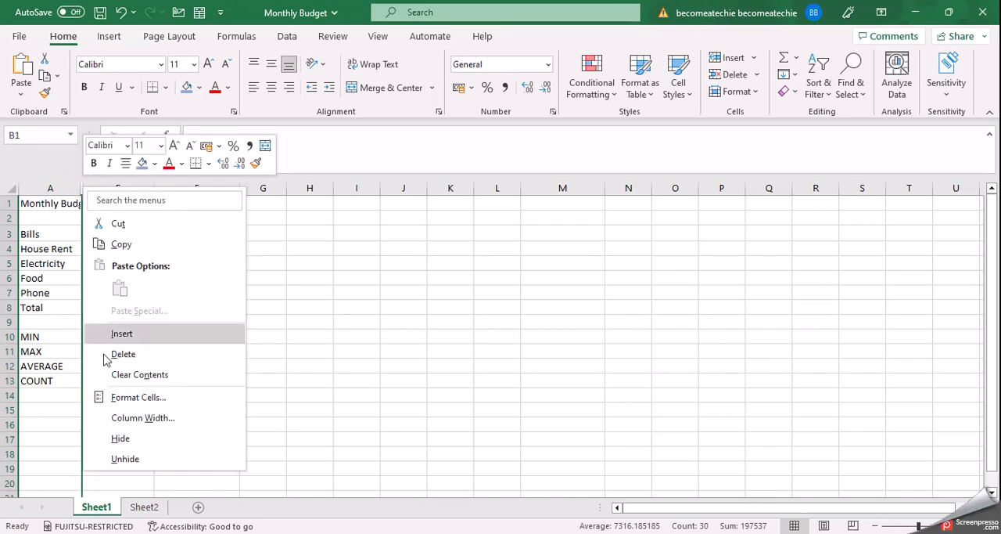
{"action": "left_click", "coordinate": [126, 459]}
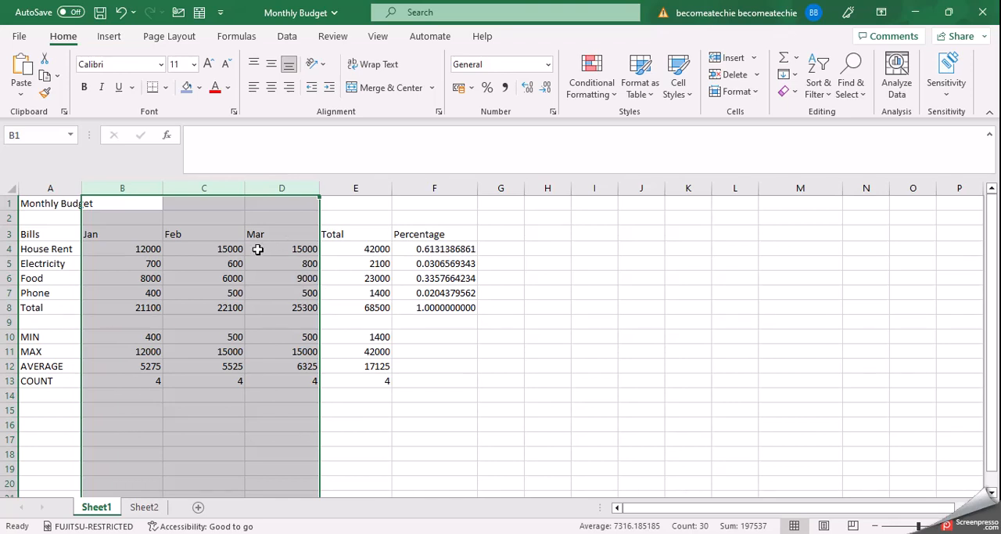
Hide columns B to D once more and bring them back by resizing them to equal widths that just suit the monthly amounts
{"action": "key", "text": "ctrl+0"}
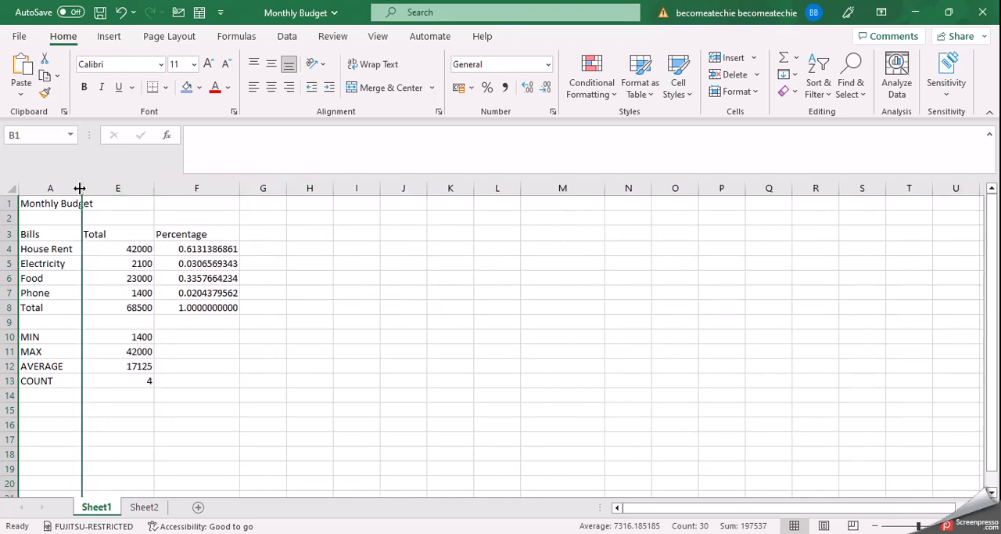
{"action": "left_click_drag", "start_coordinate": [83, 189], "coordinate": [307, 184]}
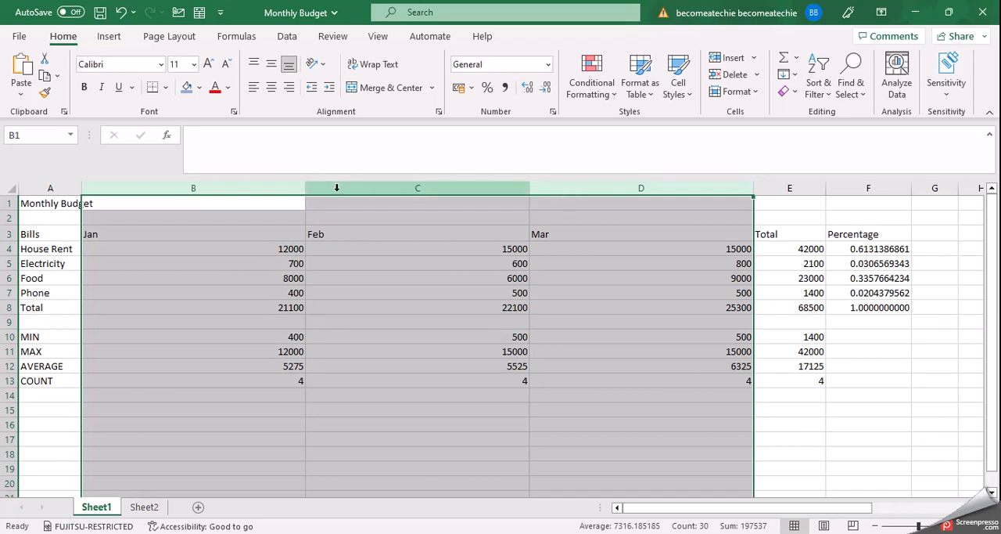
{"action": "left_click_drag", "start_coordinate": [306, 189], "coordinate": [201, 190]}
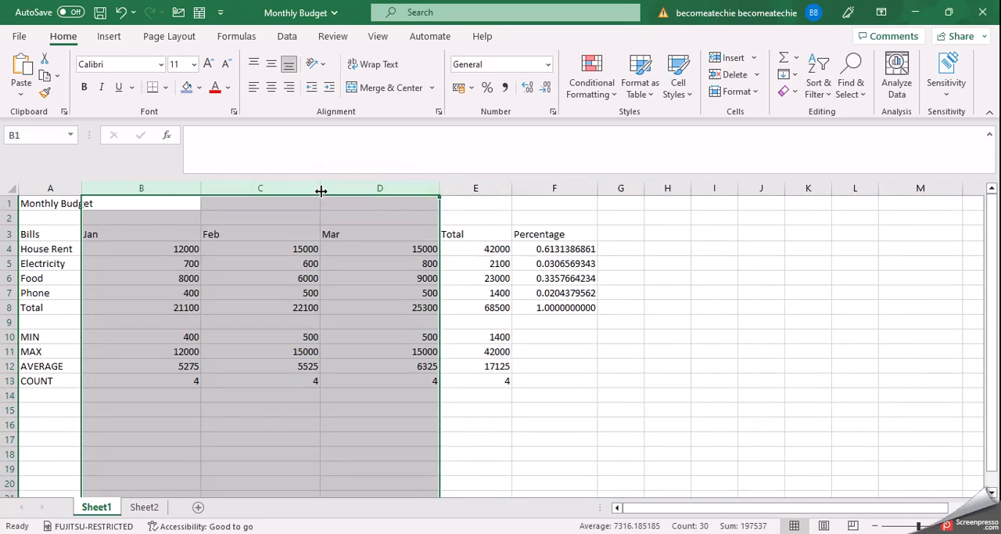
{"action": "left_click_drag", "start_coordinate": [321, 191], "coordinate": [276, 190]}
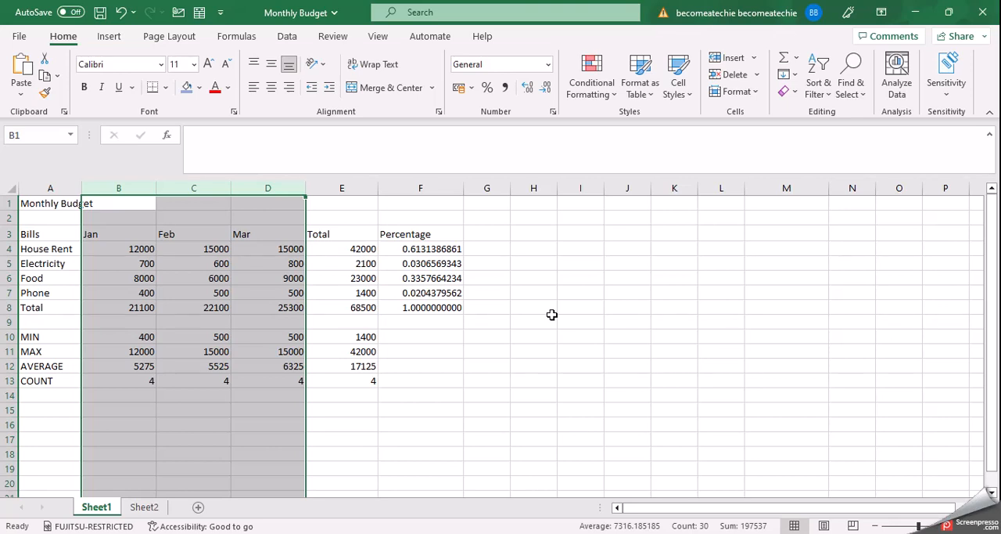
Rename the Sheet1 worksheet as Monthly Budget Sheet
{"action": "left_click", "coordinate": [552, 317]}
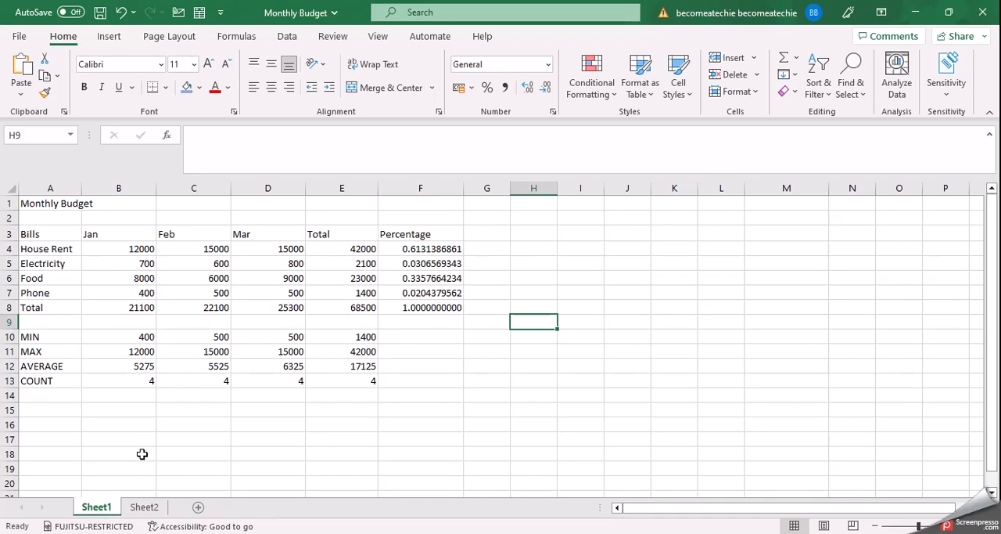
{"action": "double_click", "coordinate": [96, 507]}
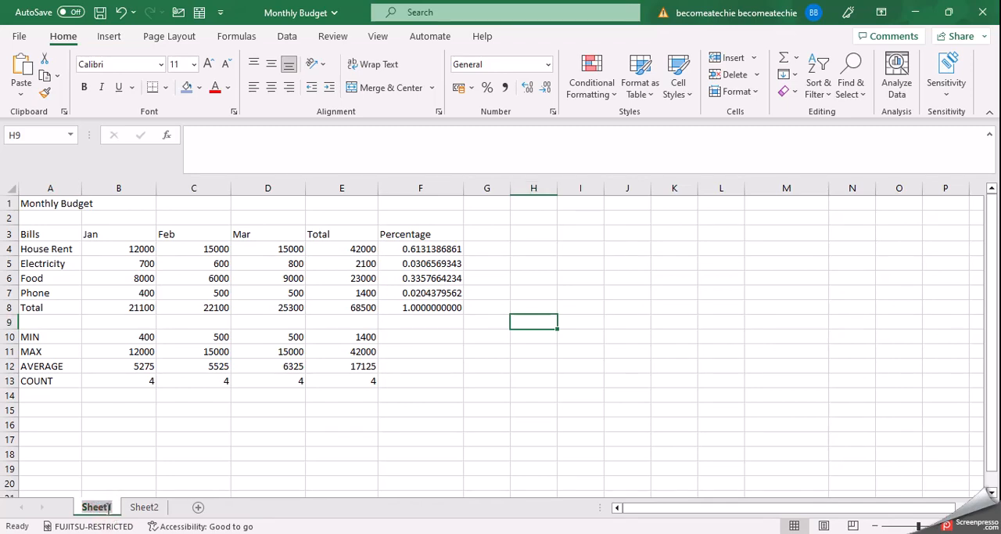
{"action": "key", "text": "BackSpace"}
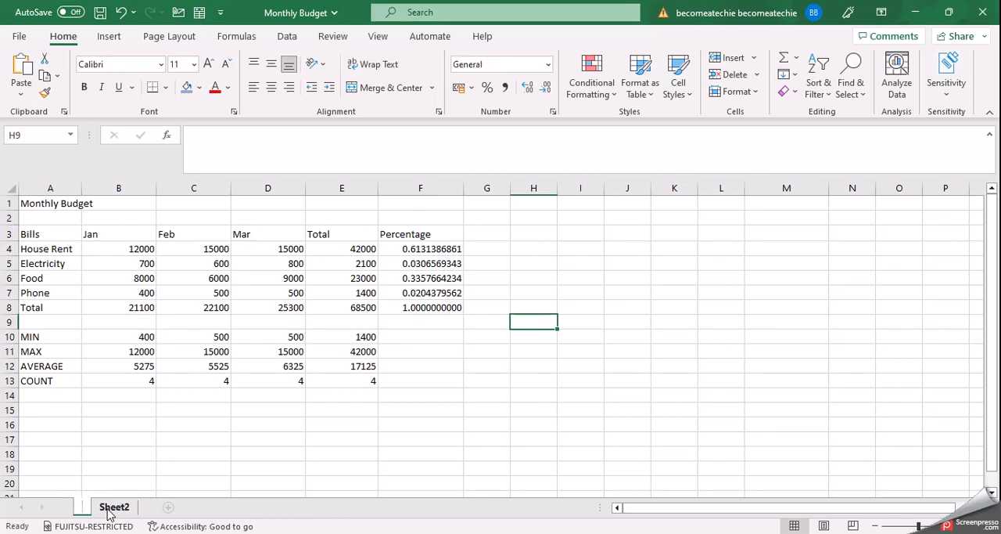
{"action": "type", "text": "Month"}
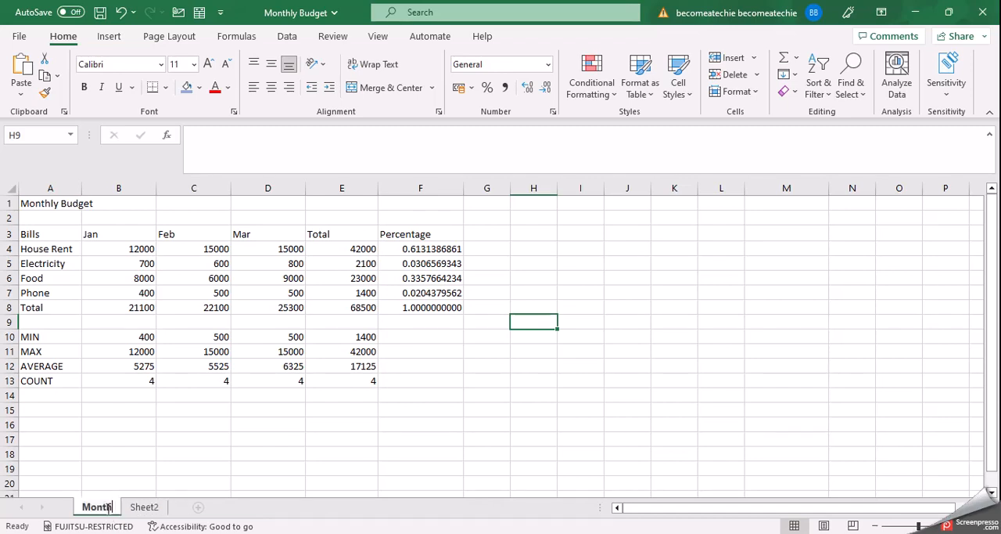
{"action": "type", "text": "ly Bu"}
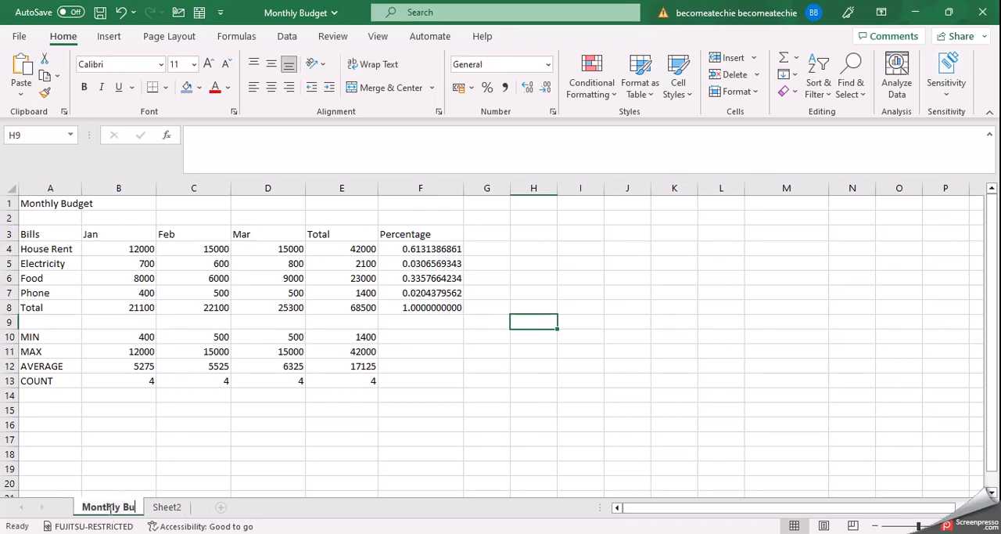
{"action": "type", "text": "dget Sheet"}
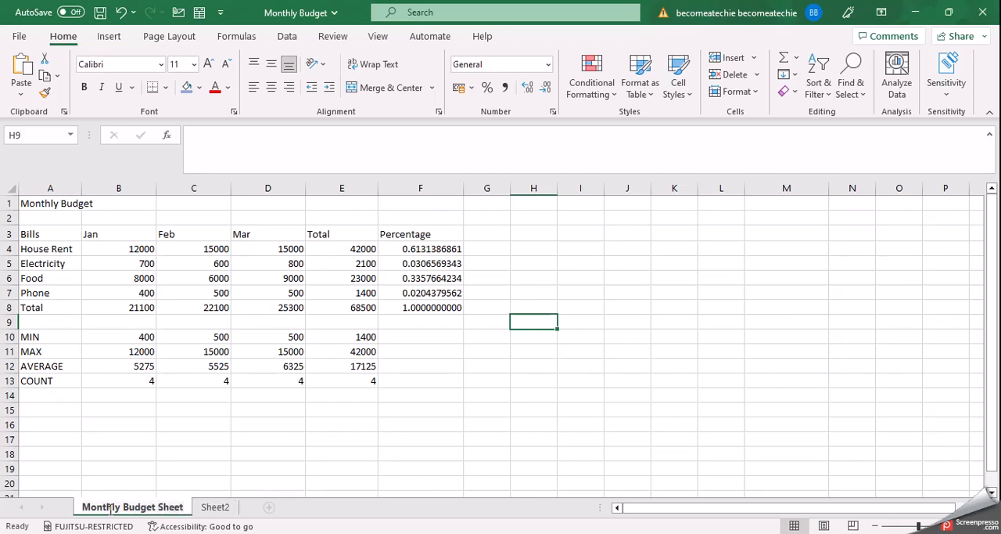
{"action": "key", "text": "Return"}
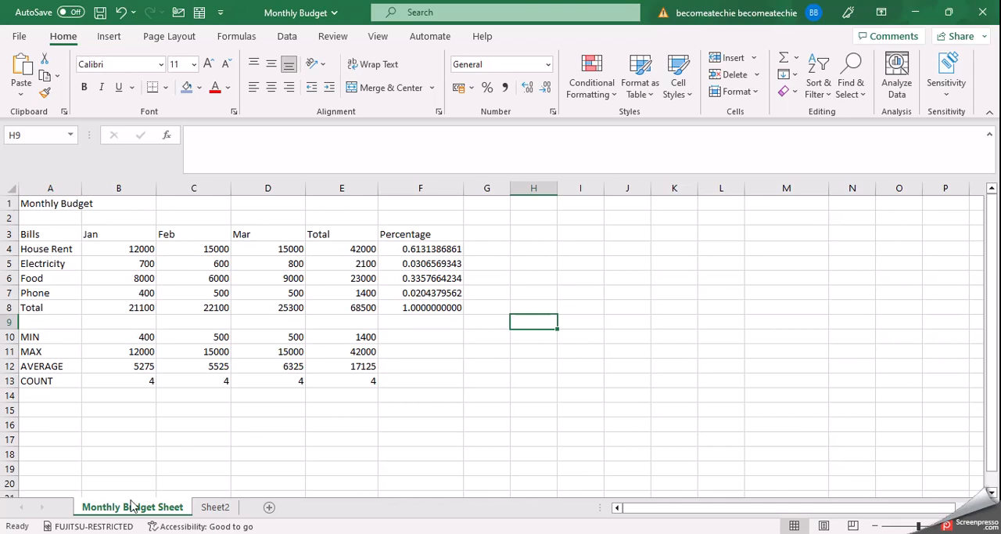
Rename the Sheet2 worksheet, which holds the copied budget table, as Budget
{"action": "left_click", "coordinate": [210, 508]}
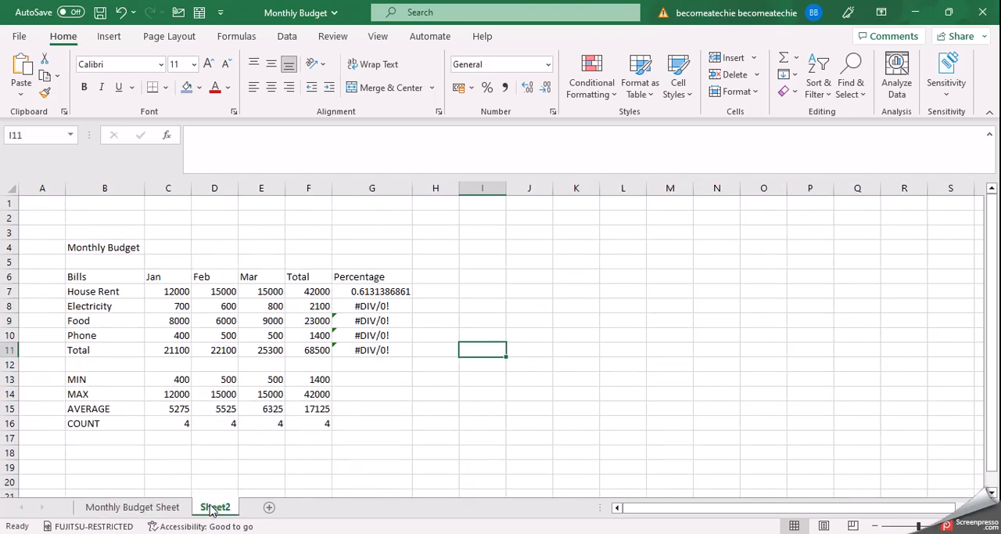
{"action": "double_click", "coordinate": [211, 505]}
{"action": "key", "text": "BackSpace"}
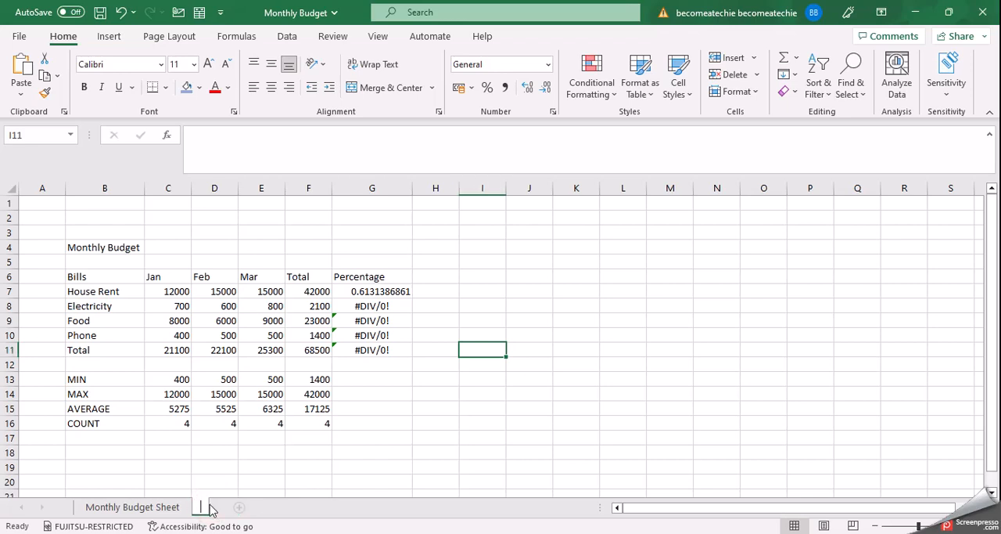
{"action": "type", "text": "Budget"}
{"action": "key", "text": "Return"}
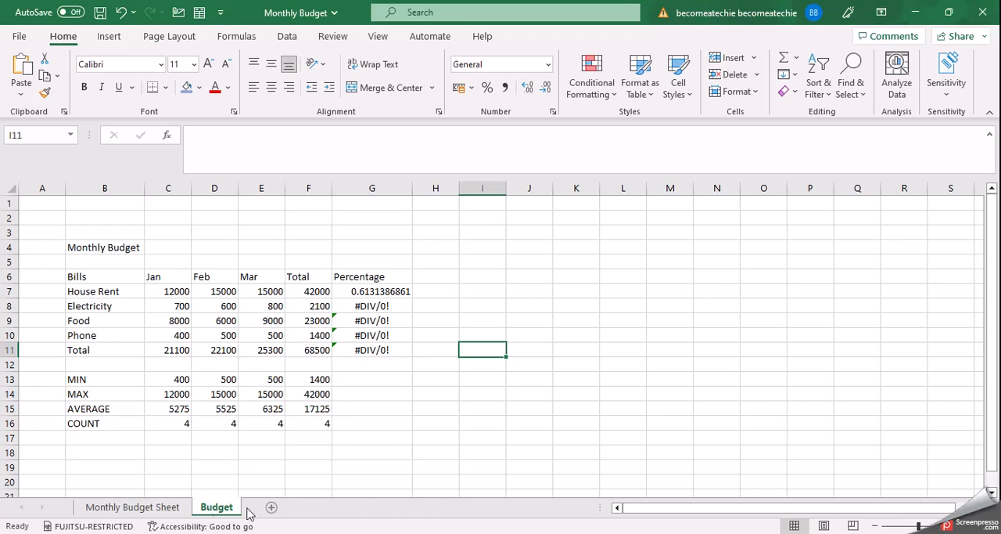
Switch back and forth between the Monthly Budget Sheet and Budget worksheets to view both, ending on Budget
{"action": "left_click", "coordinate": [133, 507]}
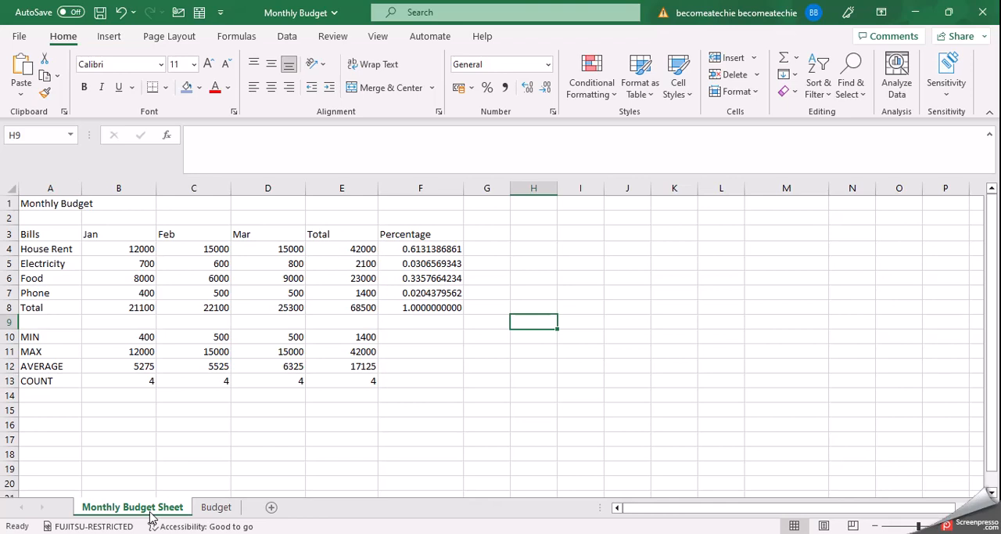
{"action": "left_click", "coordinate": [206, 507]}
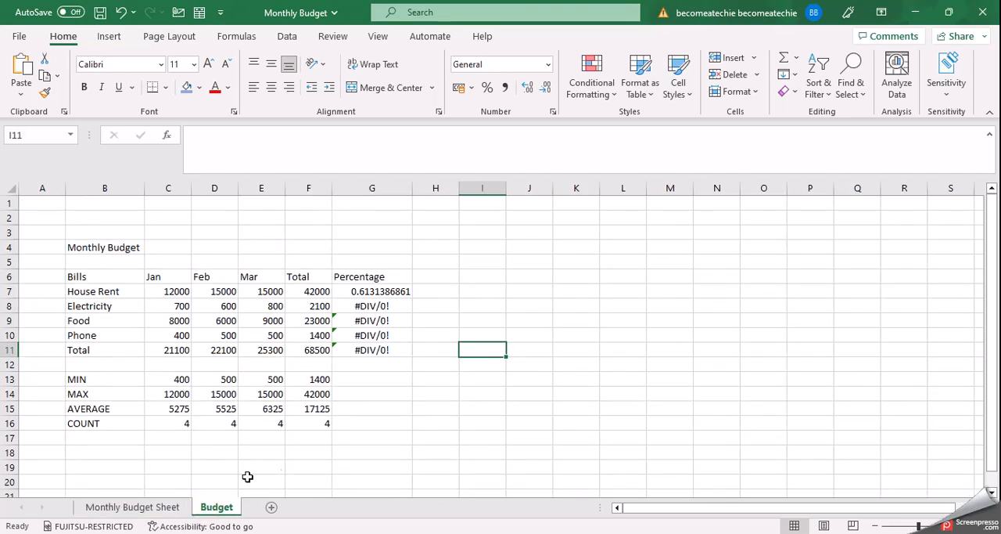
{"action": "left_click", "coordinate": [170, 507]}
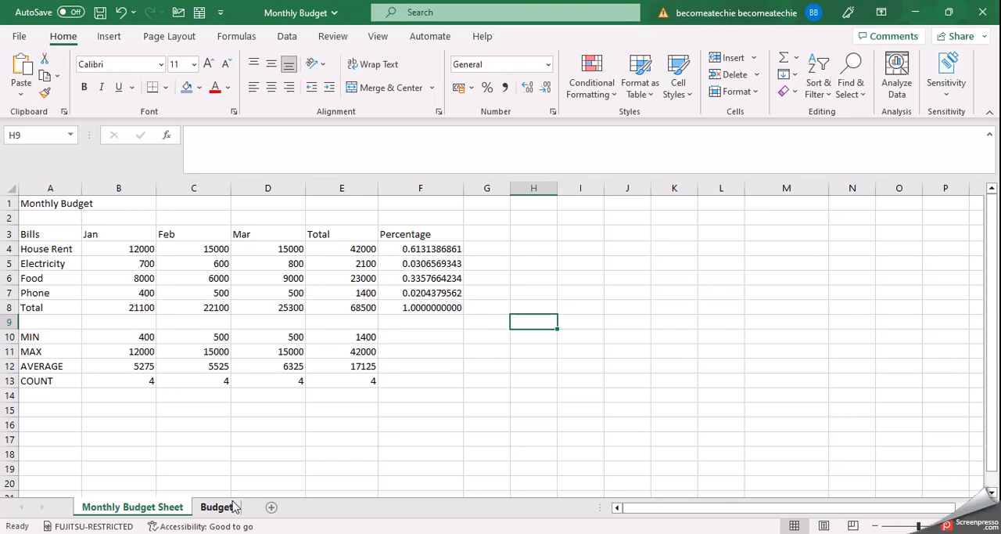
{"action": "left_click", "coordinate": [225, 507]}
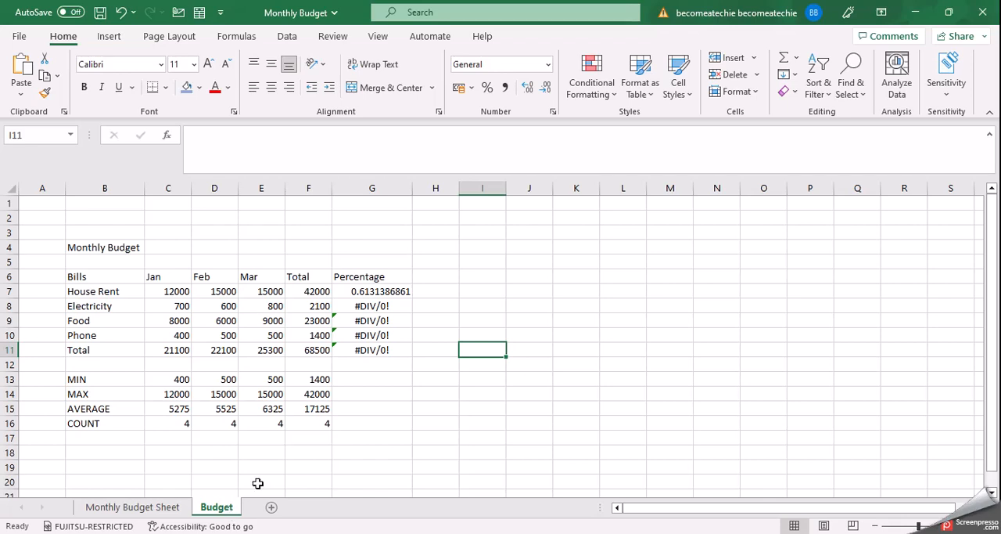
Try to delete the Budget worksheet using the sheet's own Delete command
{"action": "right_click", "coordinate": [227, 509]}
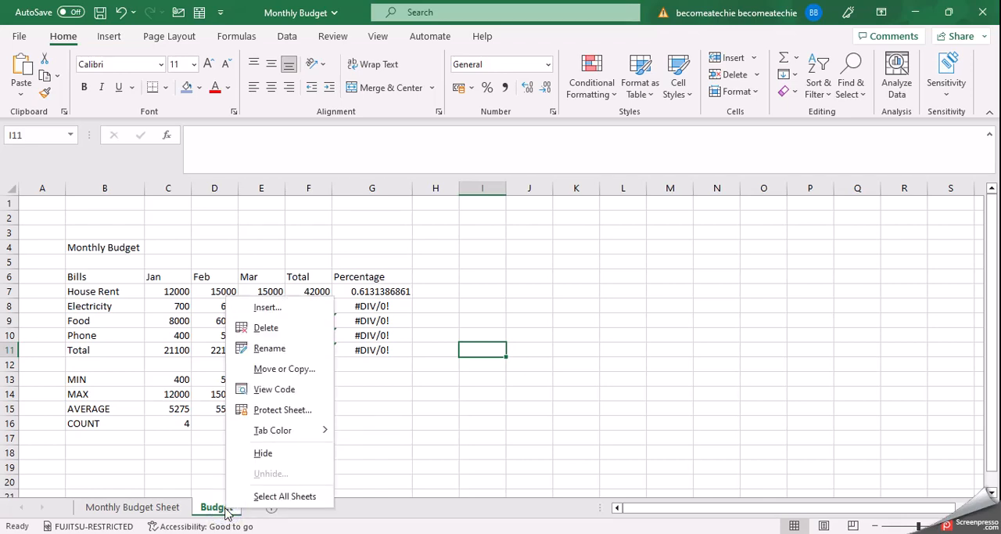
{"action": "left_click", "coordinate": [261, 330]}
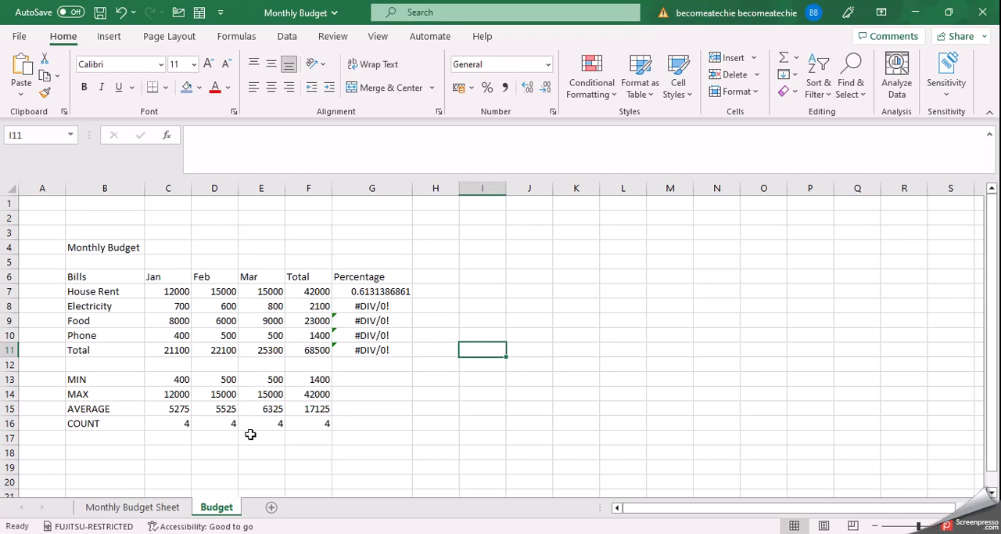
{"action": "right_click", "coordinate": [223, 510]}
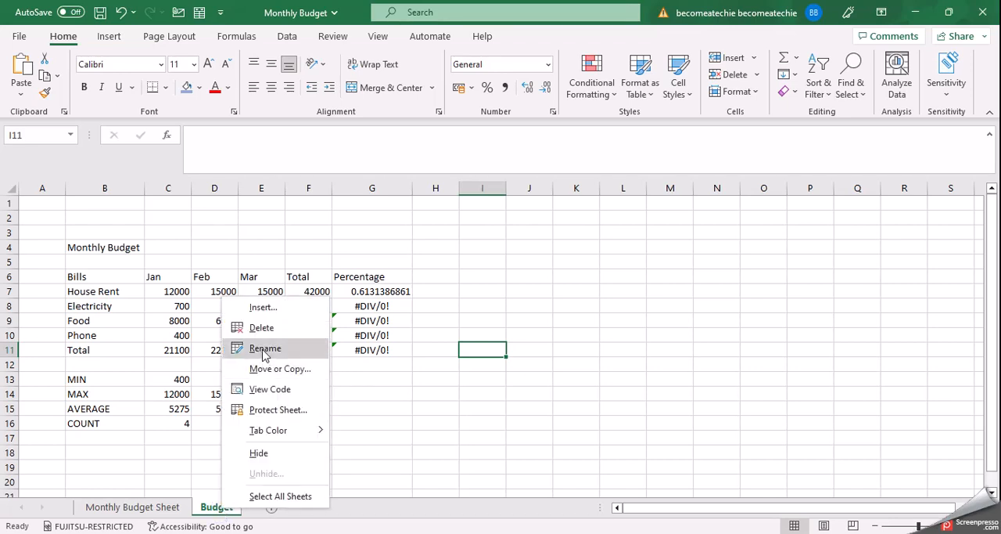
{"action": "left_click", "coordinate": [259, 330]}
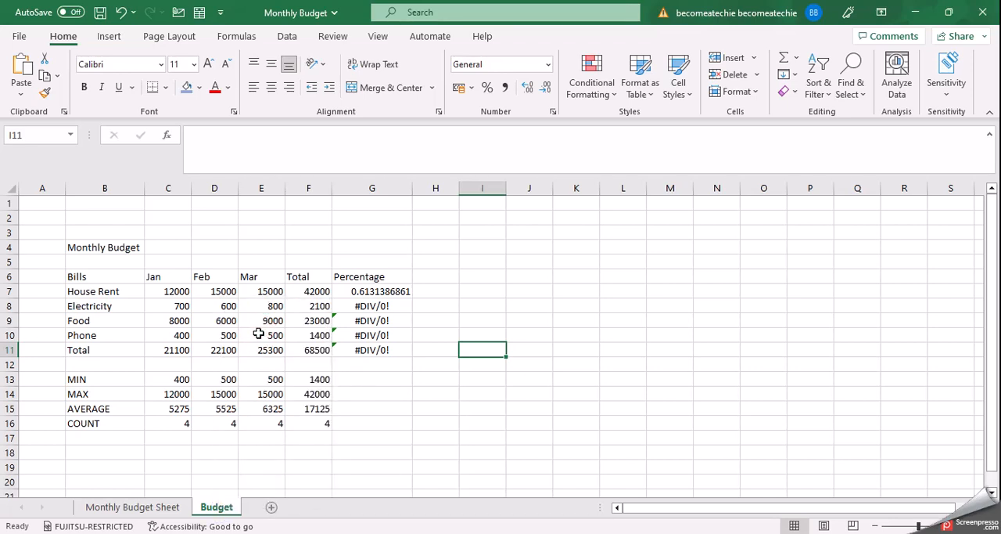
{"action": "right_click", "coordinate": [417, 321]}
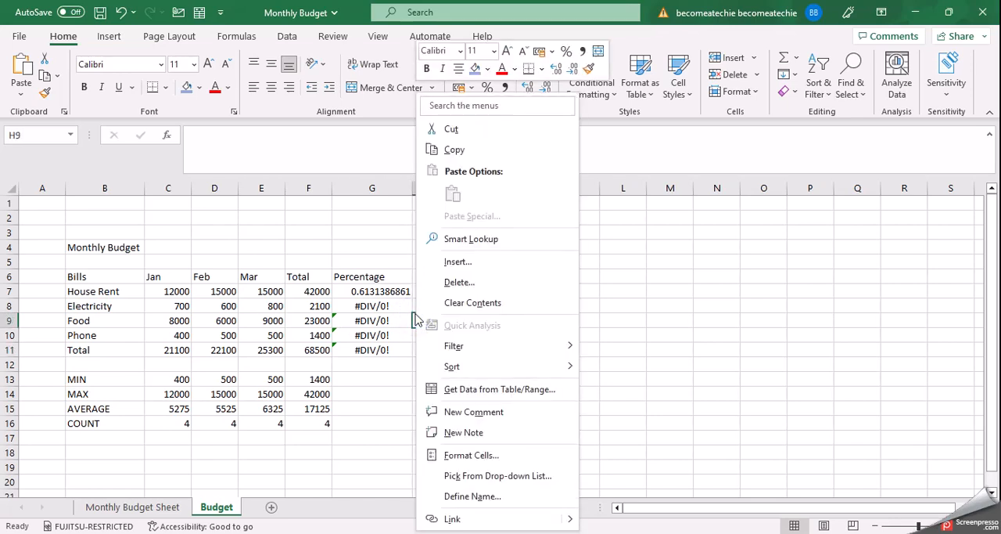
{"action": "left_click", "coordinate": [220, 507]}
{"action": "right_click", "coordinate": [219, 507]}
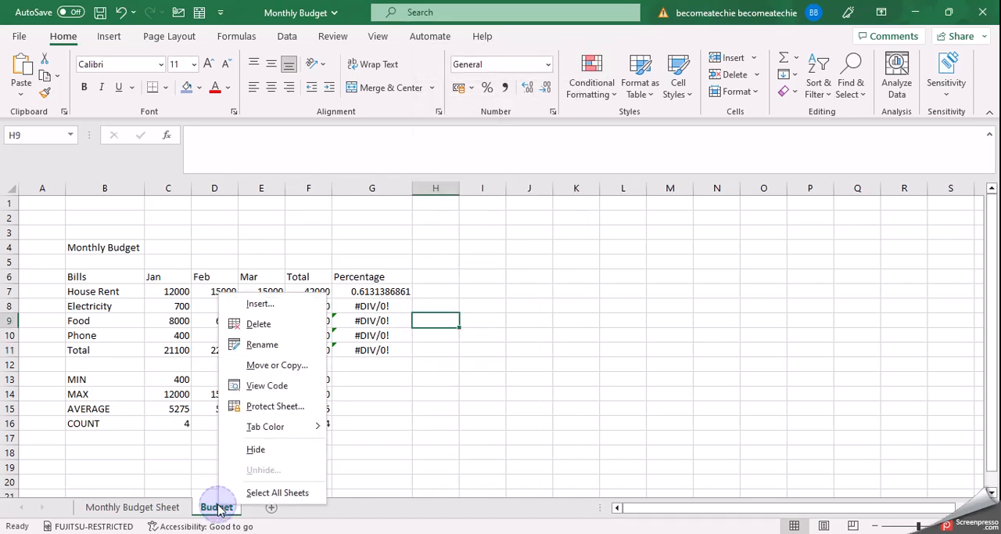
{"action": "left_click", "coordinate": [251, 324]}
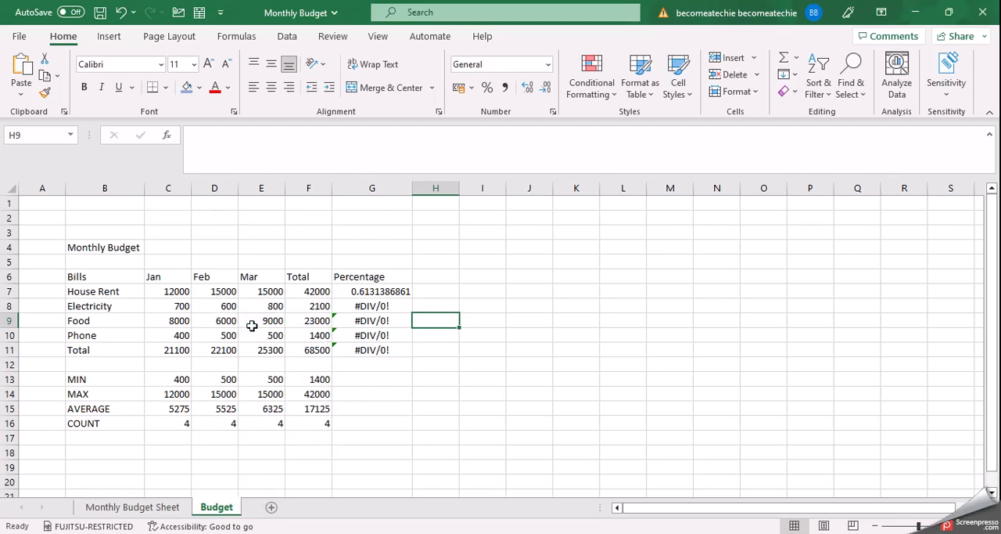
{"action": "left_click", "coordinate": [413, 461]}
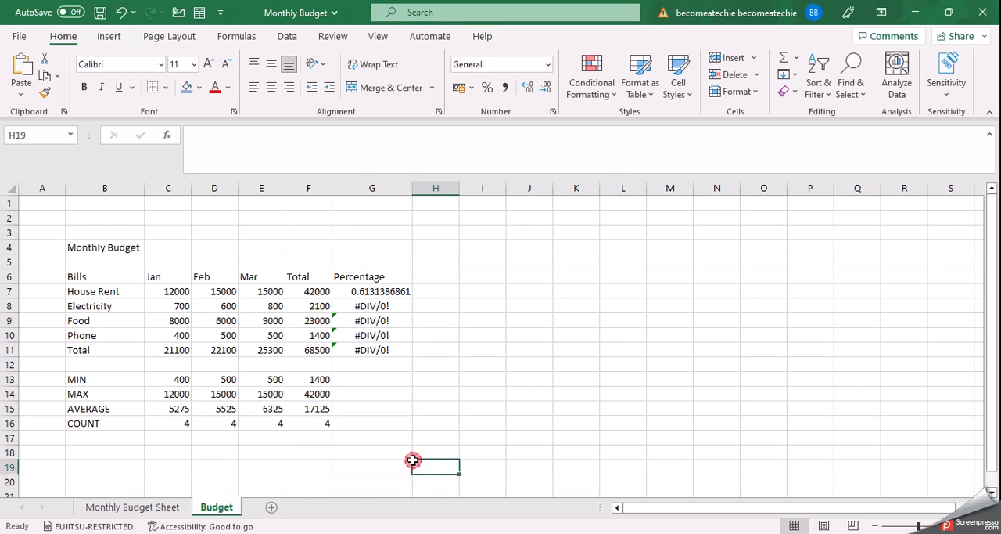
{"action": "right_click", "coordinate": [218, 508]}
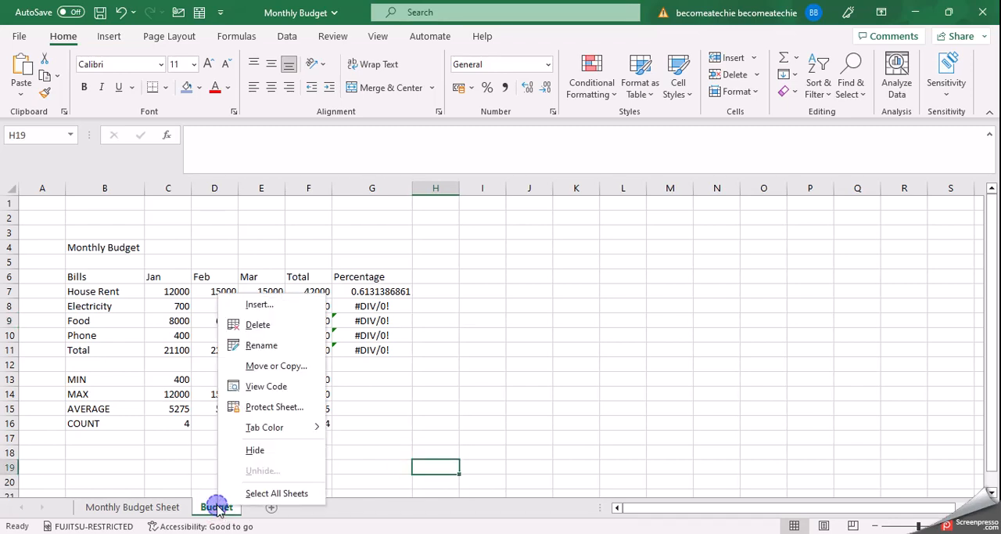
{"action": "left_click", "coordinate": [255, 324]}
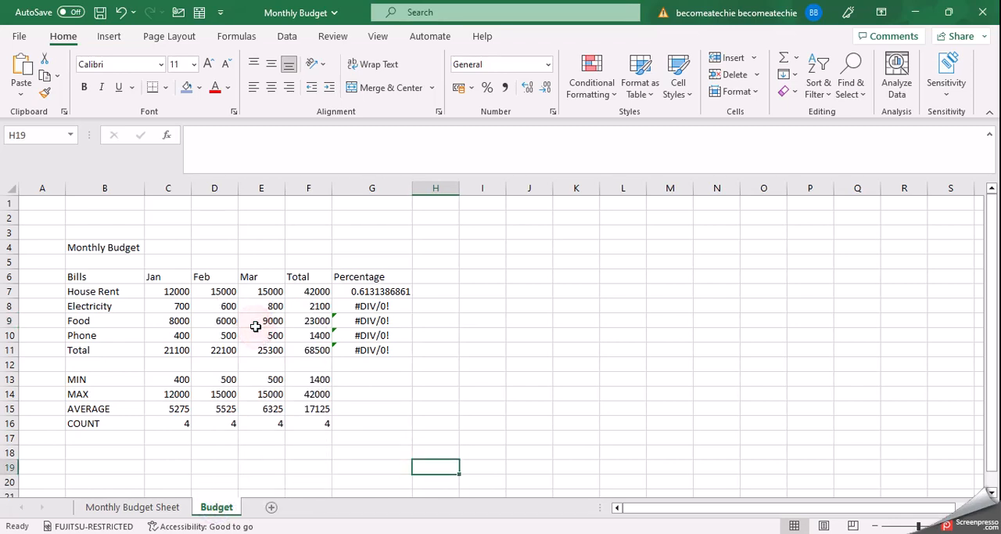
{"action": "left_click", "coordinate": [438, 366]}
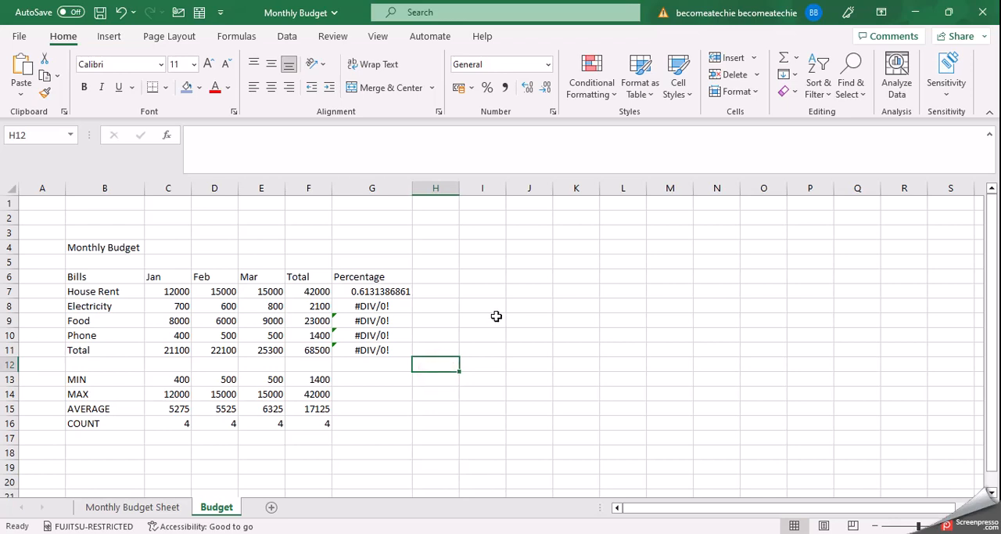
Try to remove the Budget worksheet with the Delete Sheet command for the active sheet
{"action": "left_click", "coordinate": [757, 75]}
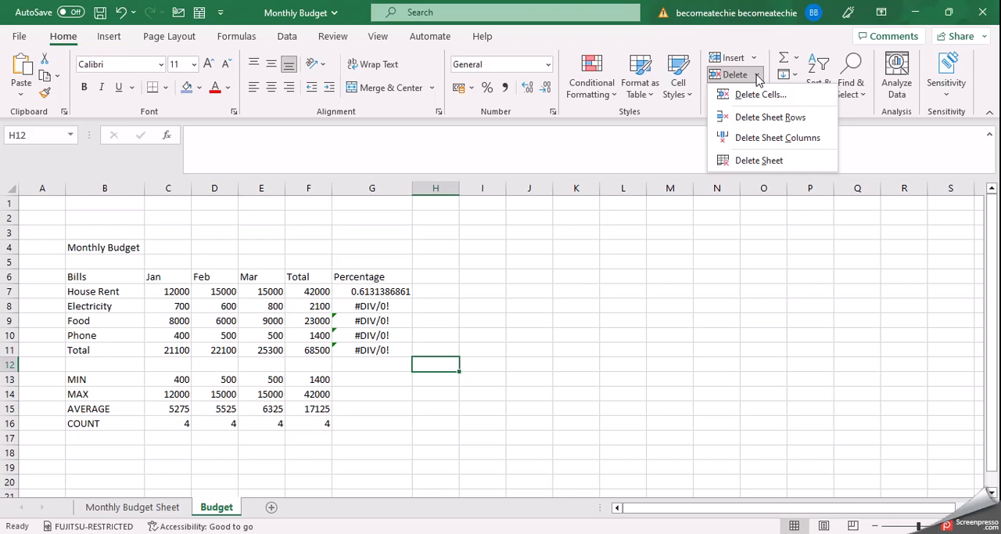
{"action": "left_click", "coordinate": [756, 160]}
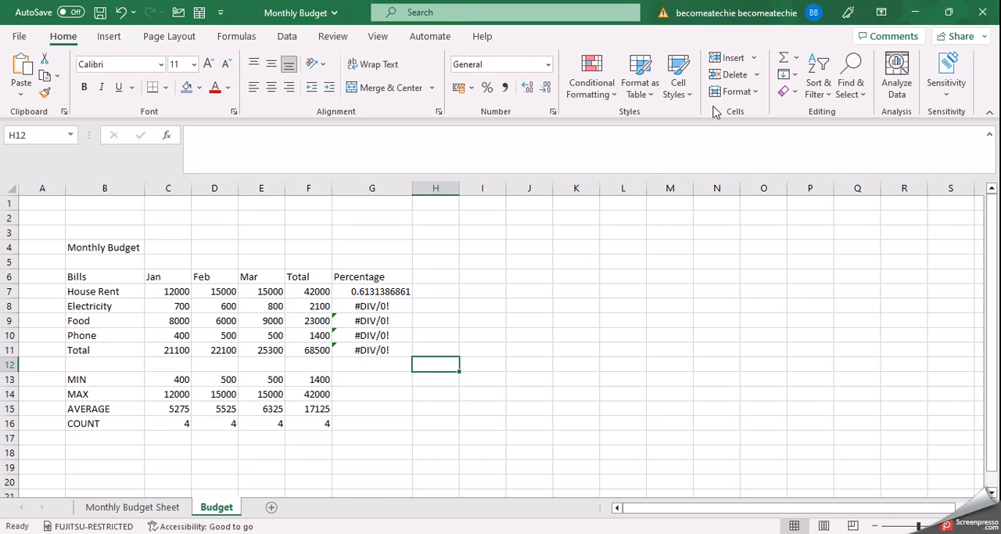
{"action": "left_click", "coordinate": [755, 74]}
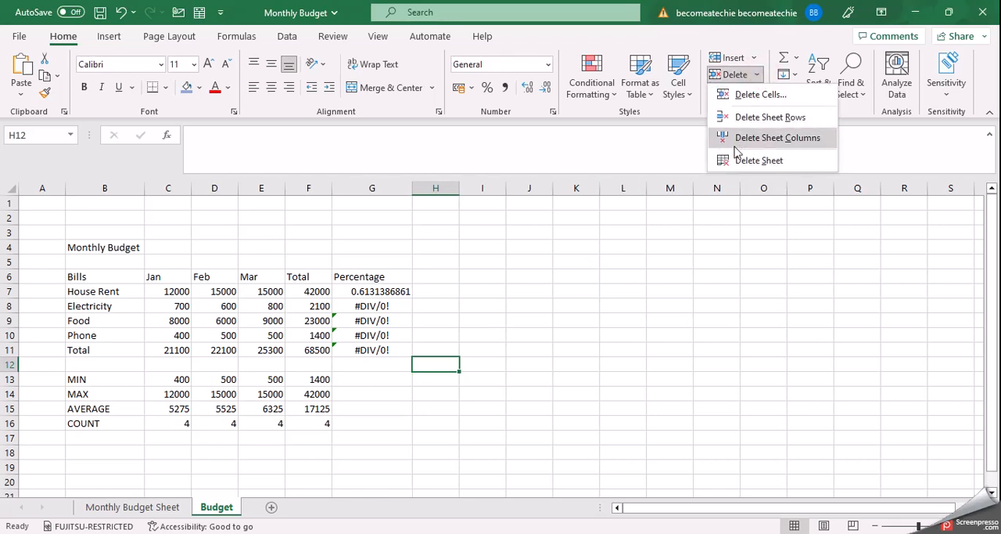
{"action": "key", "text": "Escape"}
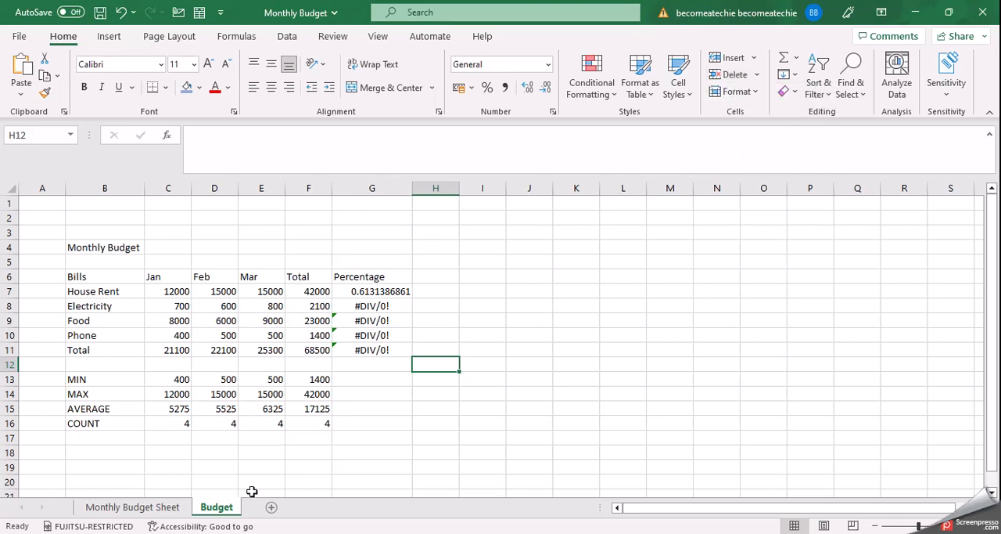
View both worksheets again, examine the available ways to delete the Budget sheet, and return to Monthly Budget Sheet
{"action": "left_click", "coordinate": [171, 507]}
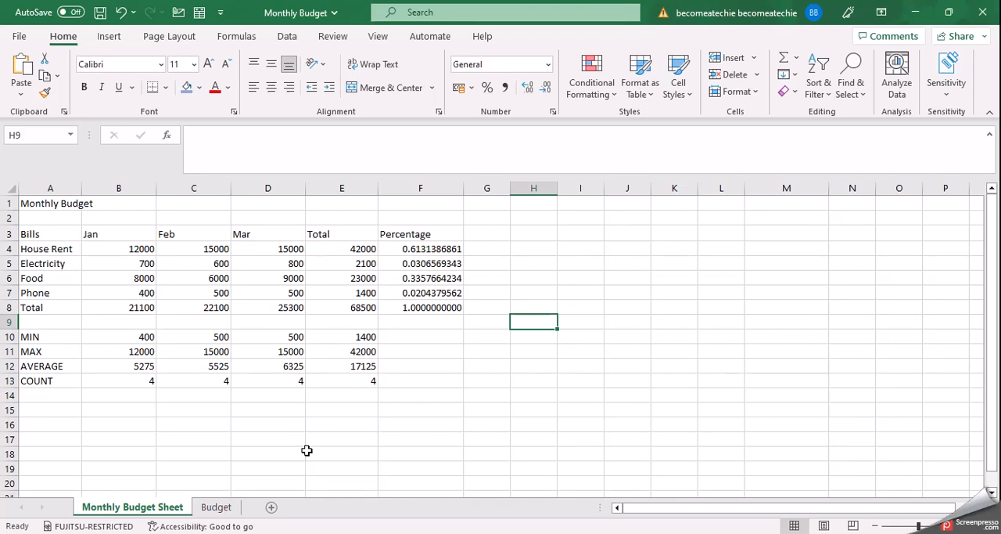
{"action": "left_click", "coordinate": [225, 507]}
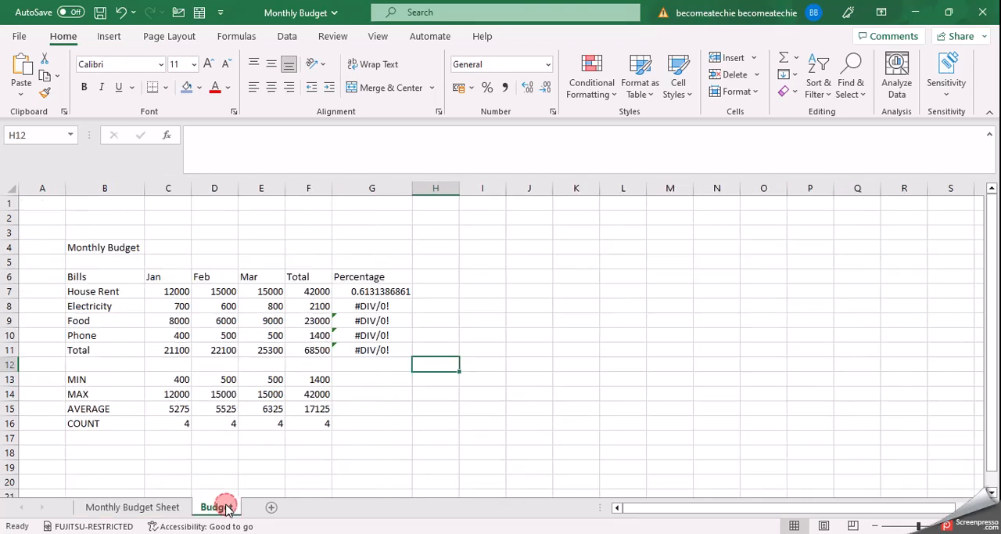
{"action": "right_click", "coordinate": [227, 504]}
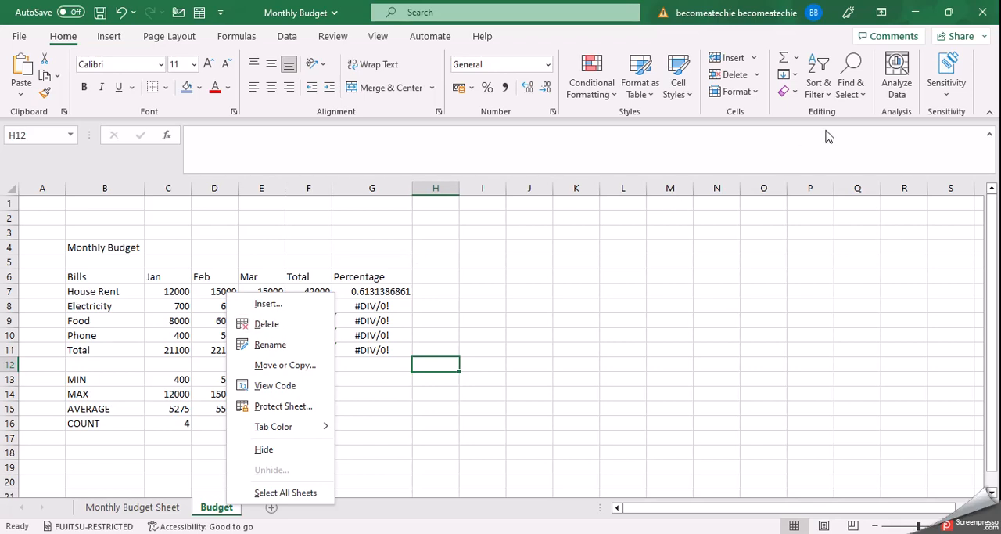
{"action": "left_click", "coordinate": [756, 75]}
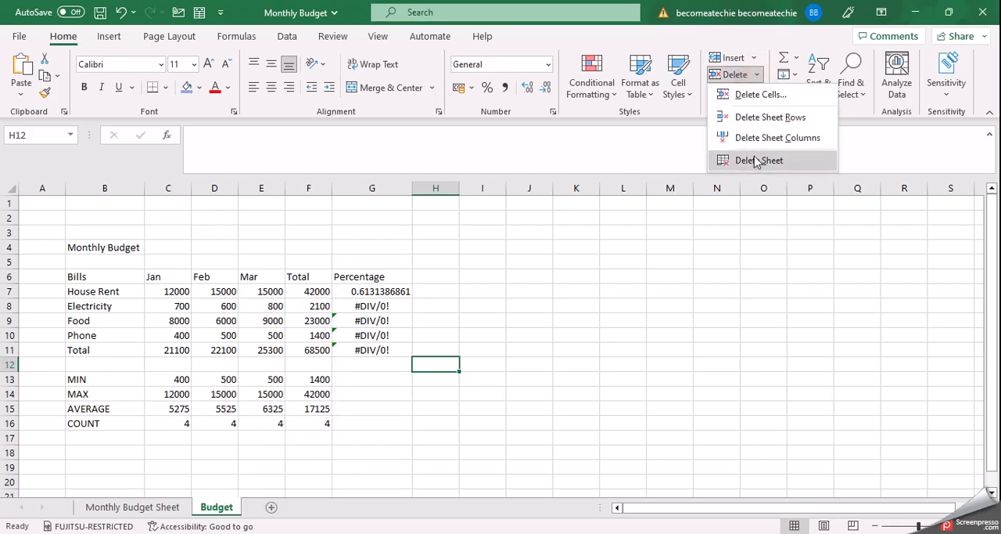
{"action": "left_click", "coordinate": [449, 423]}
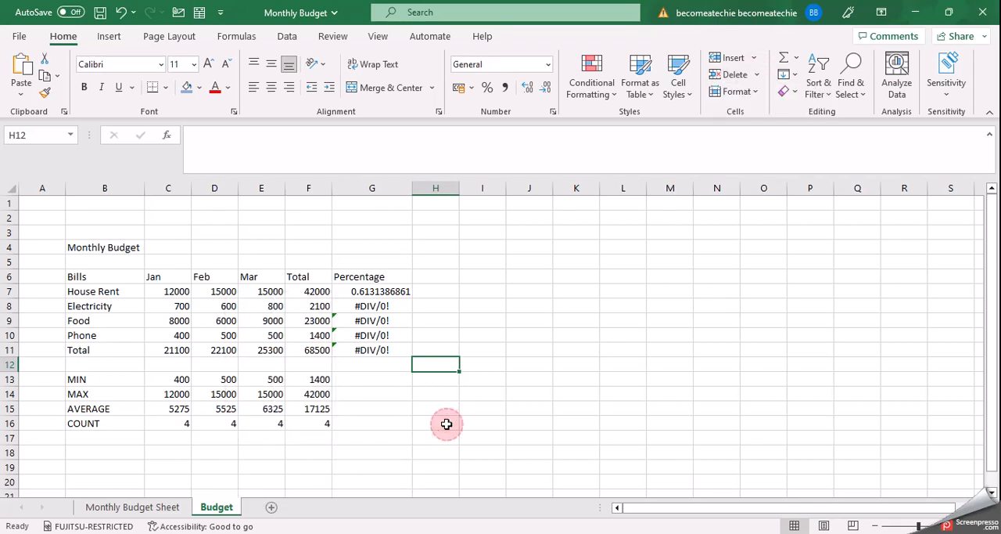
{"action": "left_click", "coordinate": [169, 509]}
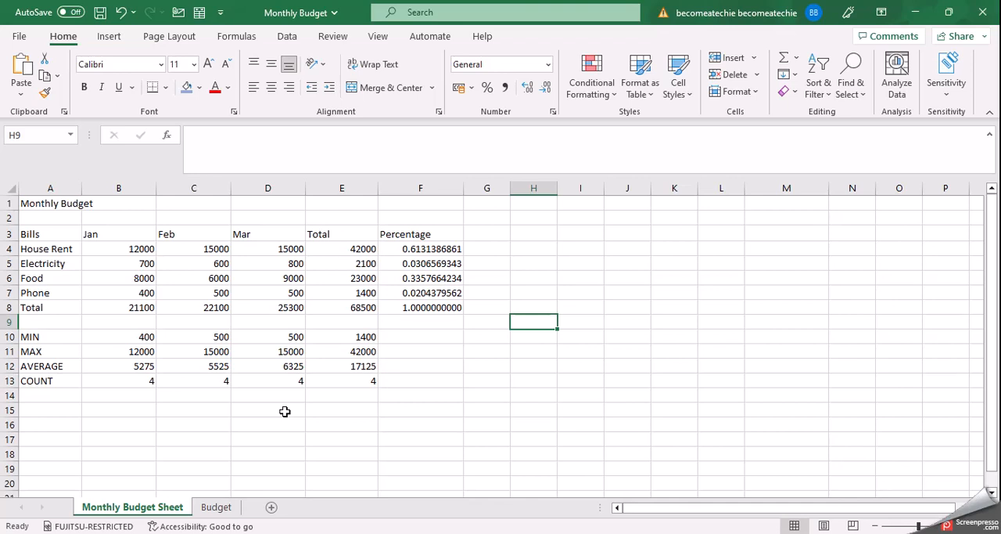
Create a copy of the Monthly Budget Sheet worksheet at the end of the same workbook, and return to the original sheet
{"action": "right_click", "coordinate": [159, 509]}
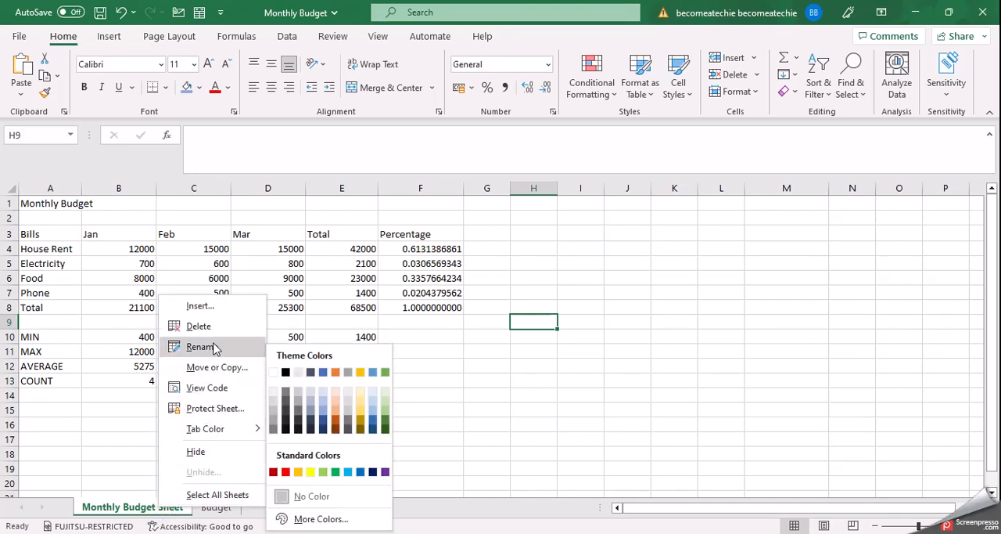
{"action": "left_click", "coordinate": [218, 367]}
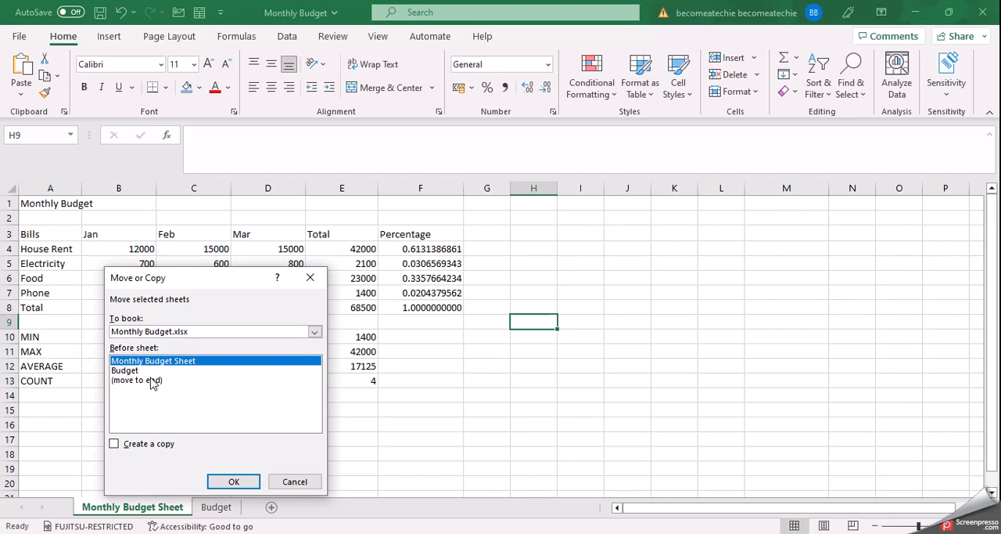
{"action": "left_click", "coordinate": [115, 445]}
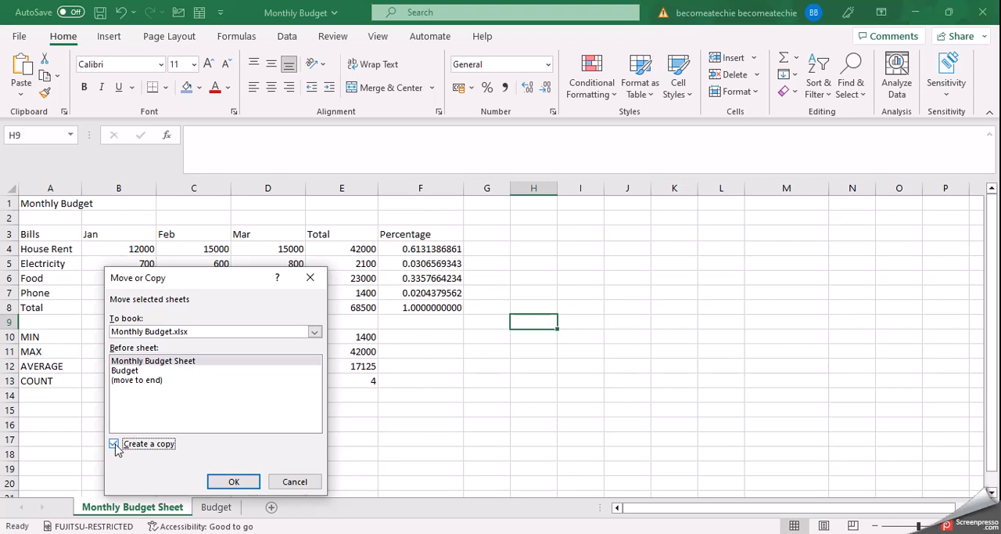
{"action": "left_click", "coordinate": [156, 383]}
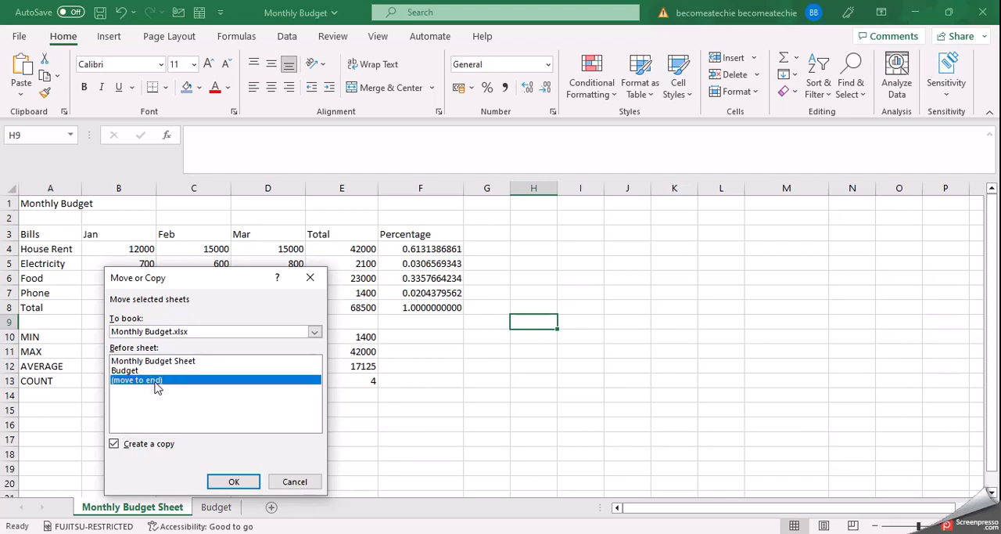
{"action": "left_click", "coordinate": [232, 482]}
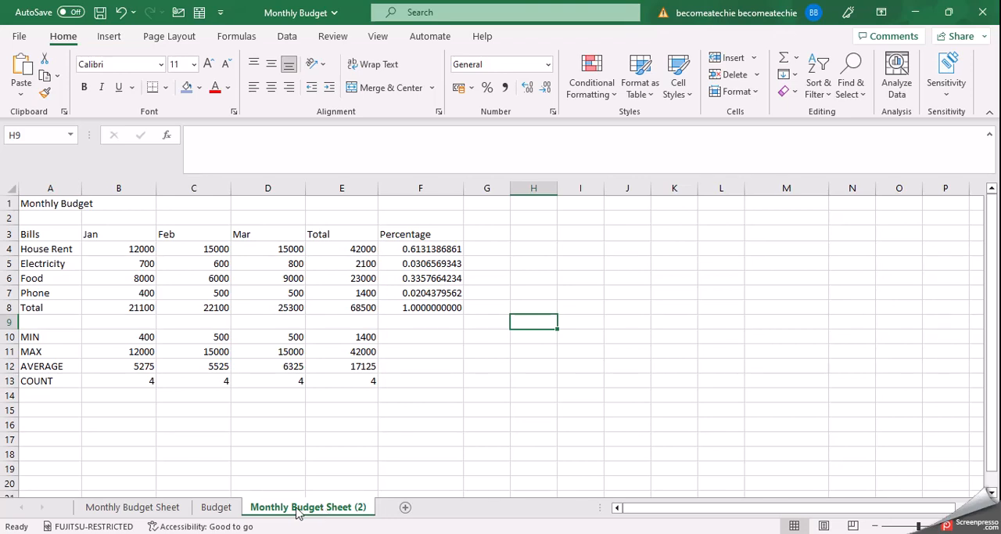
{"action": "right_click", "coordinate": [163, 510]}
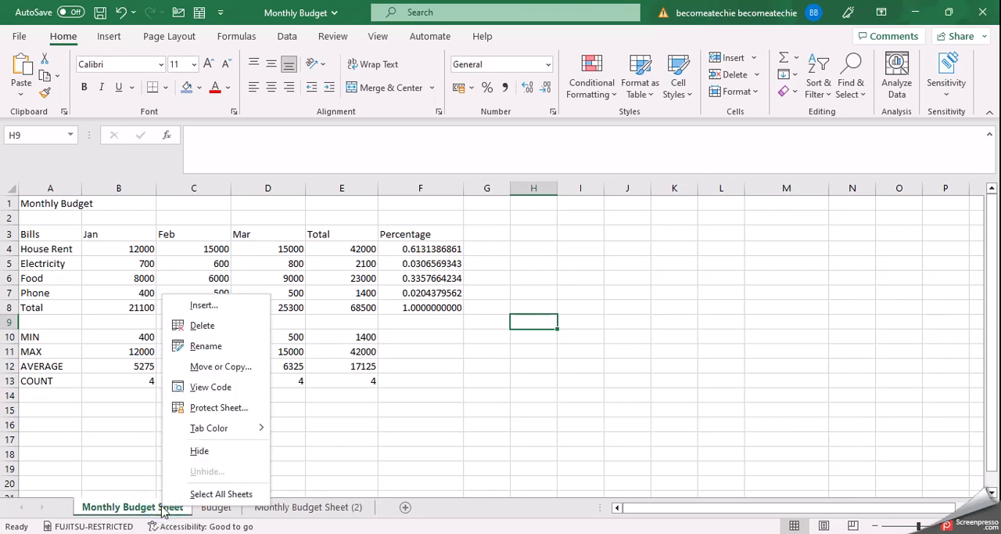
{"action": "left_click", "coordinate": [314, 429]}
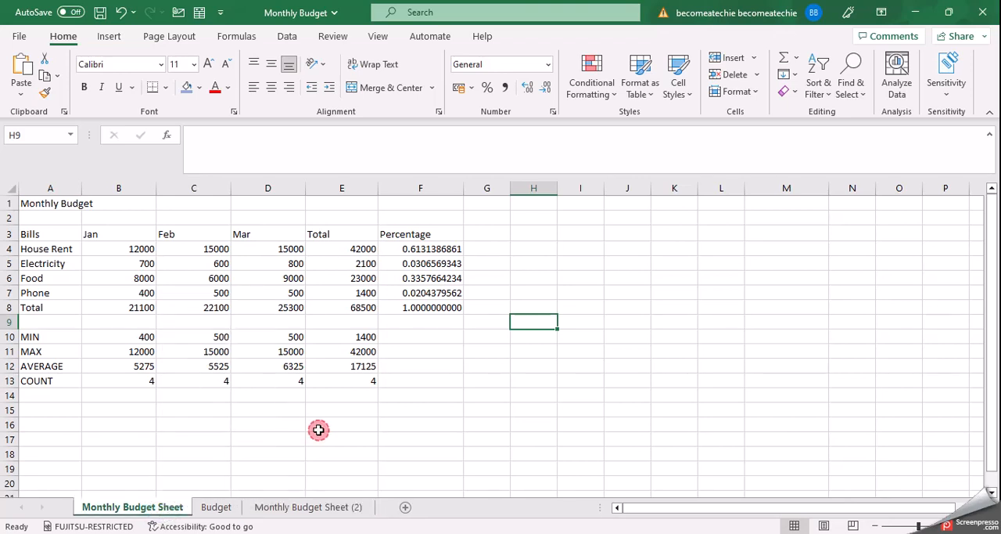